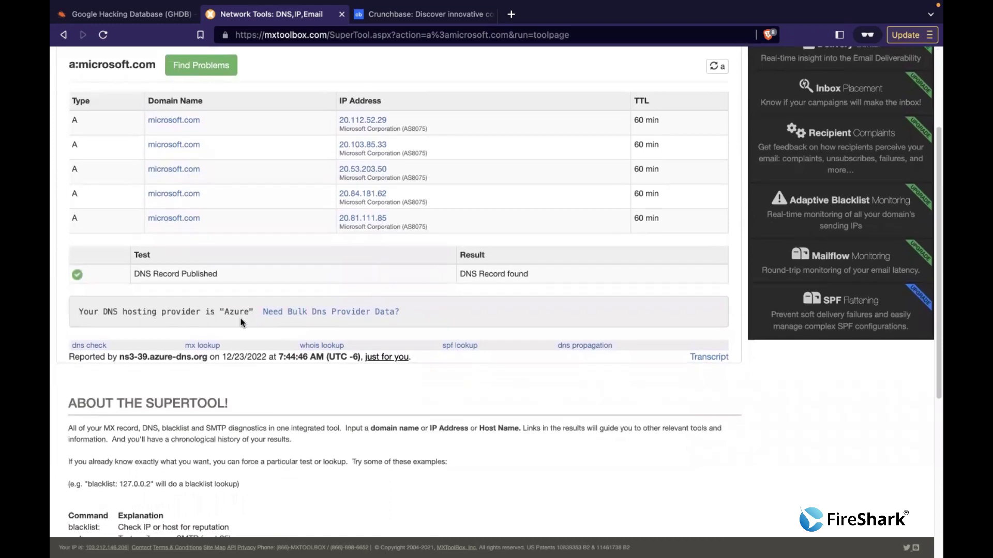
- Open the MX Lookup tool from the MxToolbox site
scroll(486, 212, "up", 3)
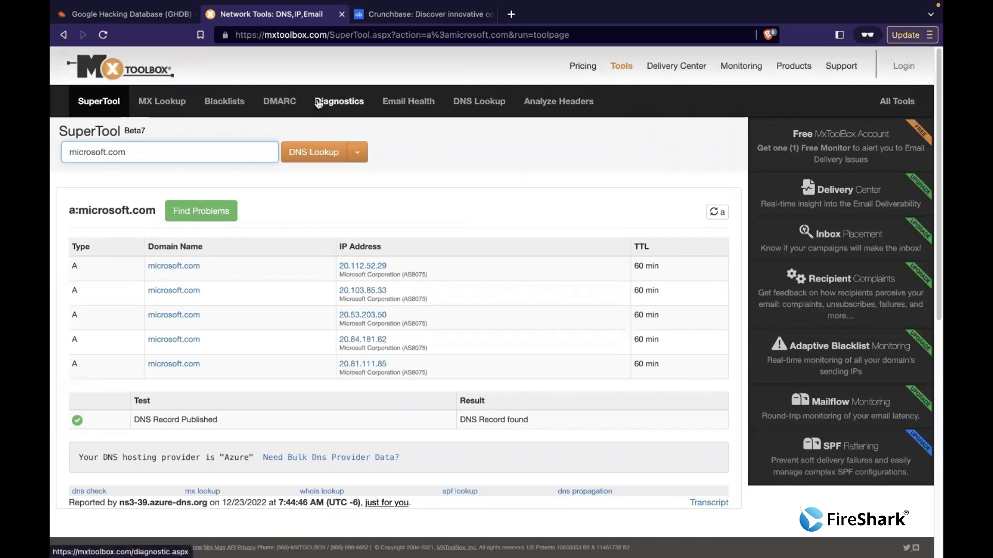
left_click(163, 102)
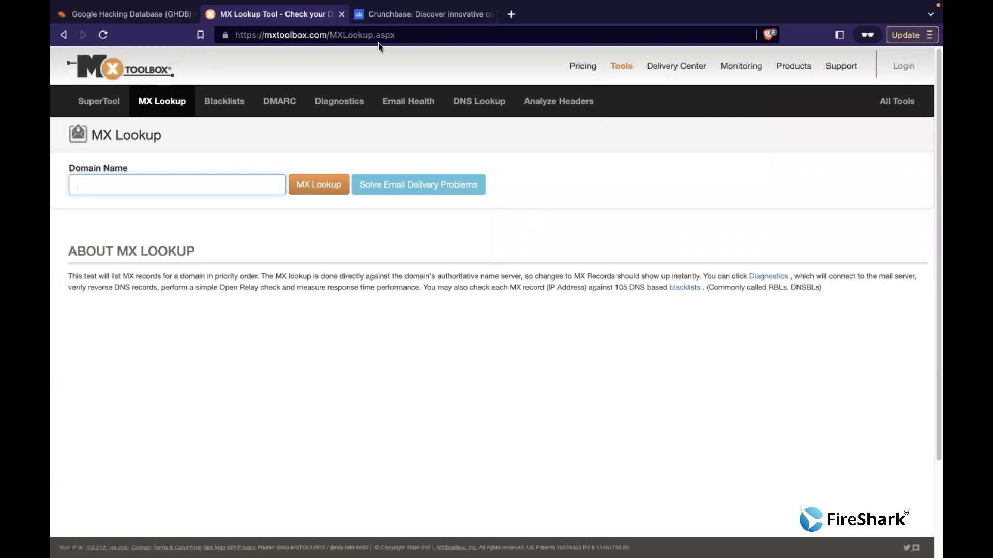
- Switch to the desktop, start the Kali virtual machine and boot the Kali GNU/Linux entry
key("ctrl+Left")
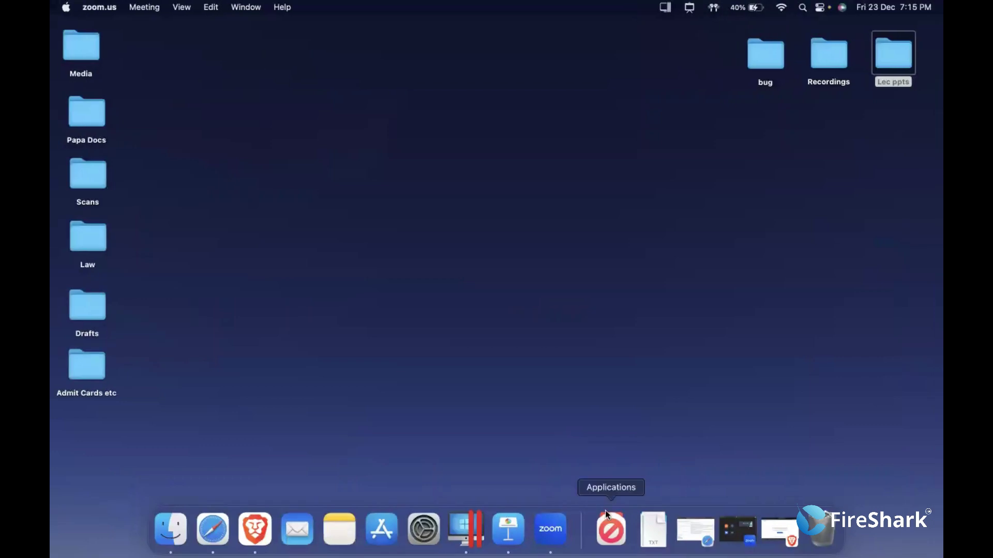
left_click(605, 520)
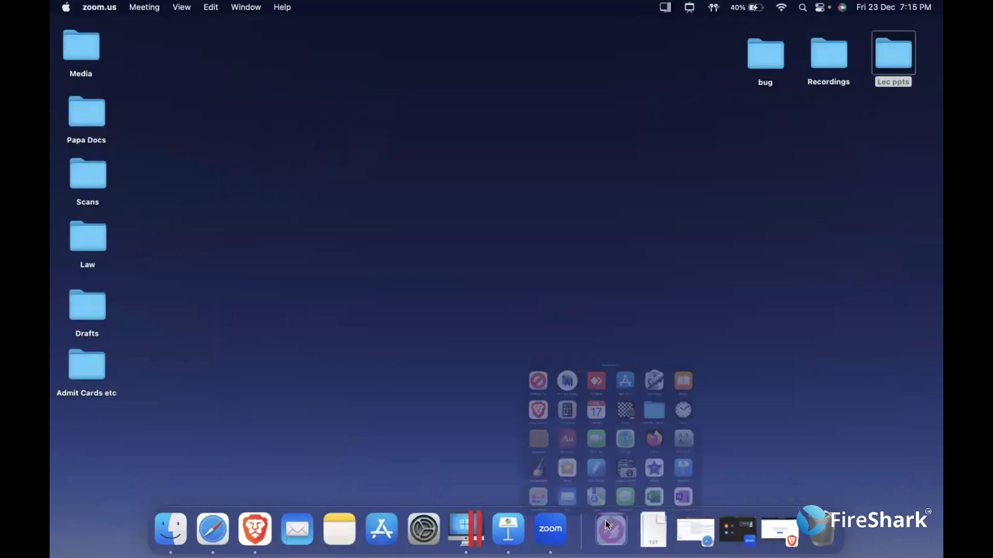
scroll(604, 411, "down", 10)
scroll(470, 283, "up", 4)
left_click(488, 287)
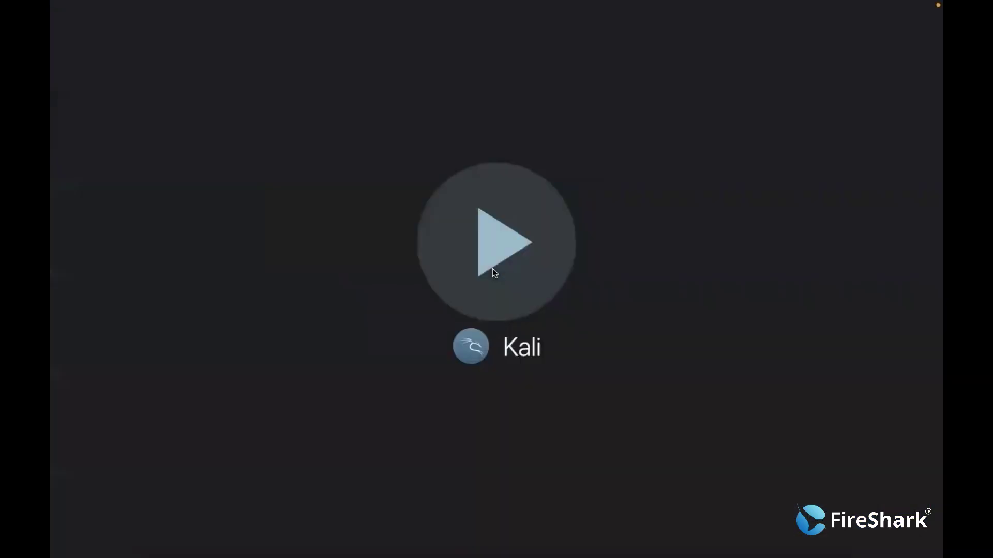
left_click(492, 269)
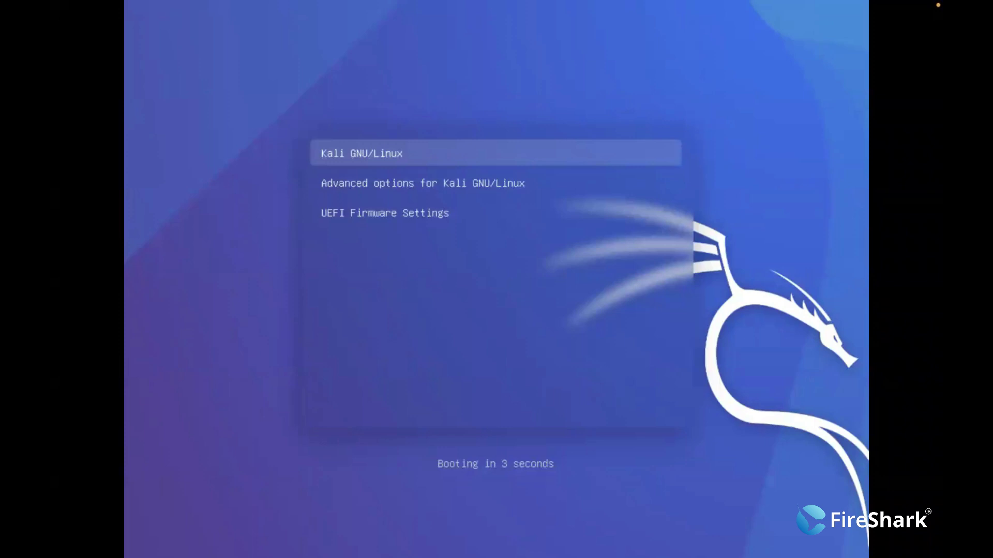
key("Return")
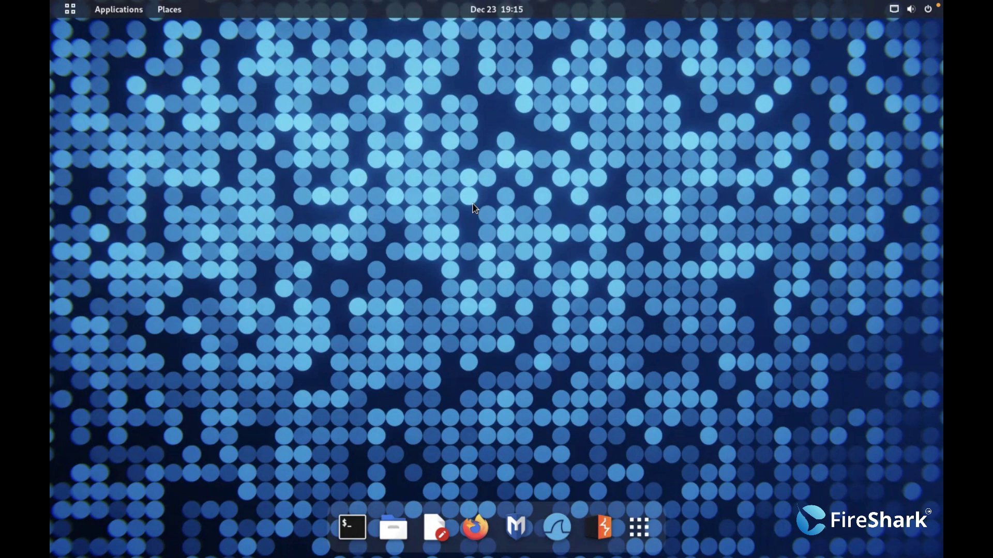
- Open a terminal with enlarged text and display the nmap help using nmap -h
left_click(352, 527)
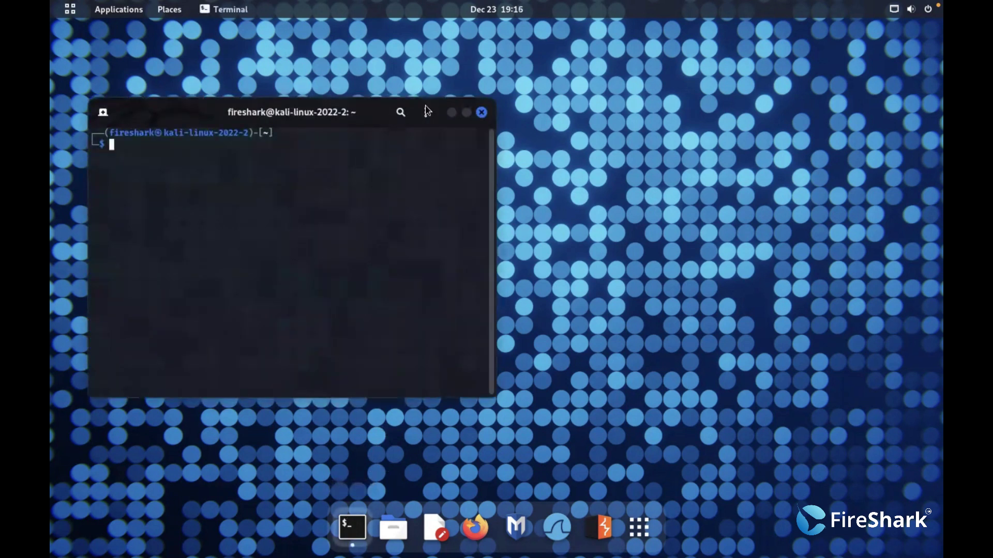
type("nmap")
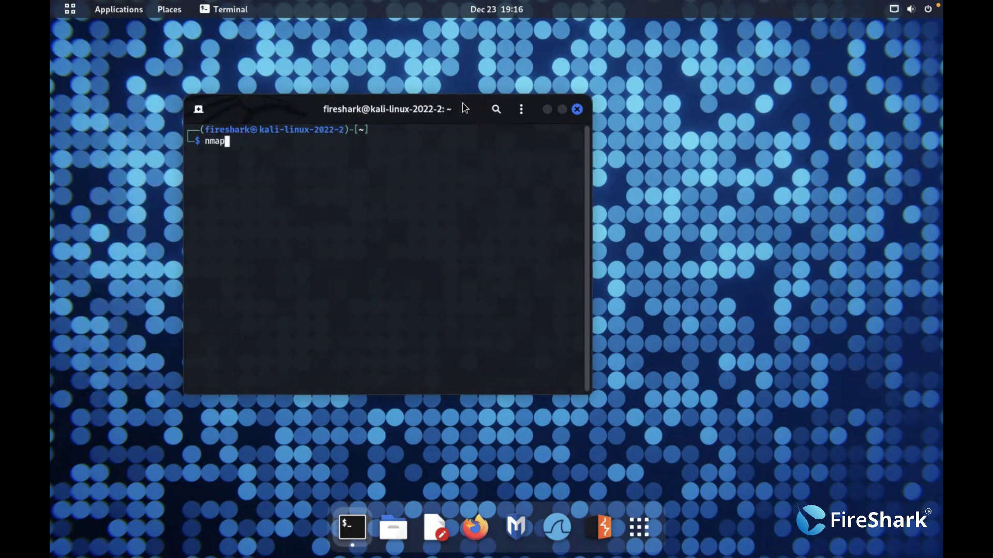
type("-h")
left_click(521, 109)
left_click(561, 145)
left_click(620, 109)
left_click(661, 146)
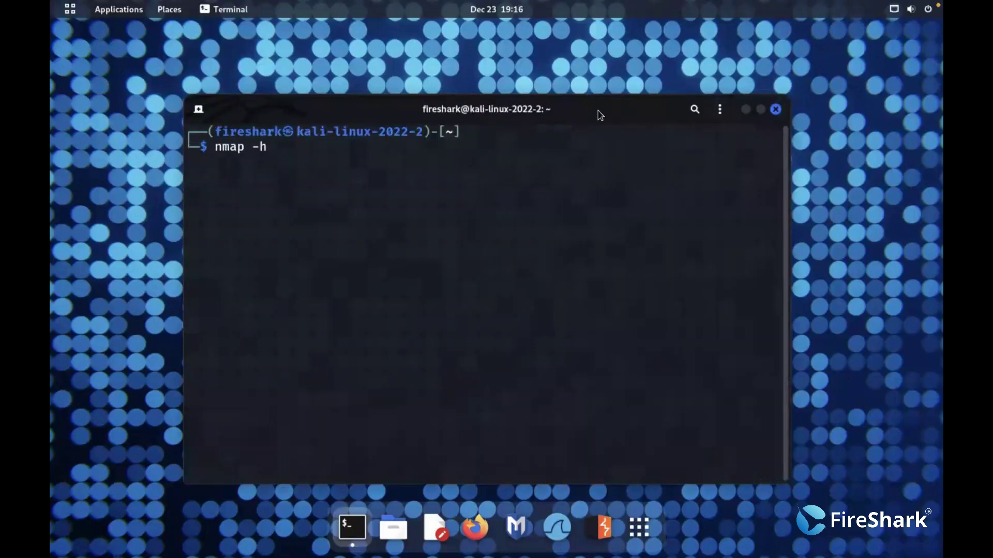
key("Return")
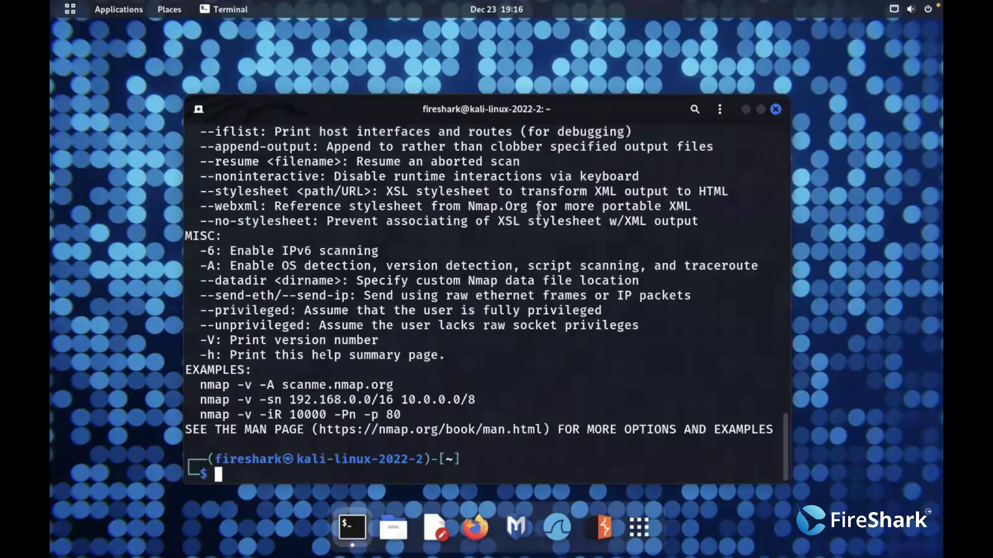
- Examine the target specification examples at the beginning of the nmap help, including the microsoft.com/24 and IP range formats
scroll(538, 210, "up", 10)
scroll(539, 210, "up", 15)
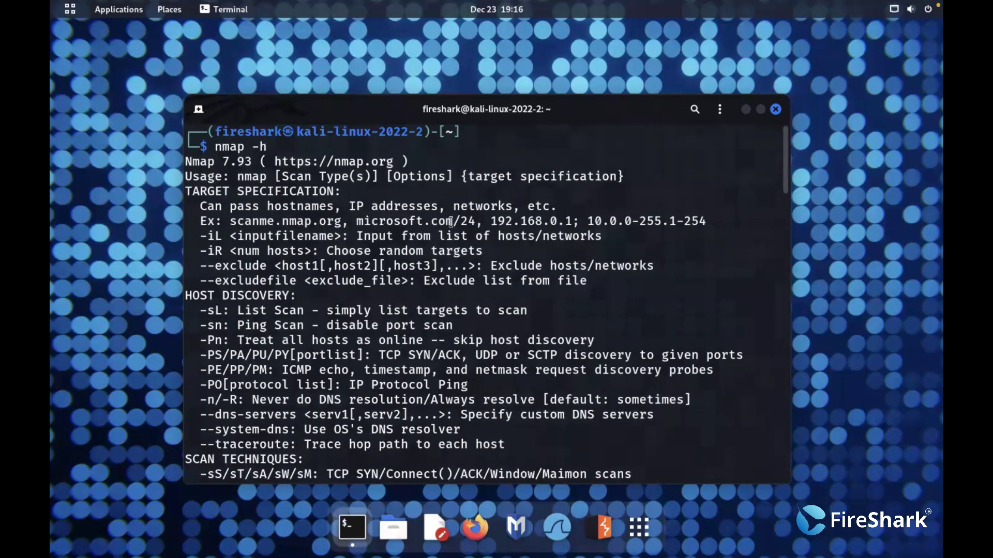
left_click_drag(231, 221, 475, 223)
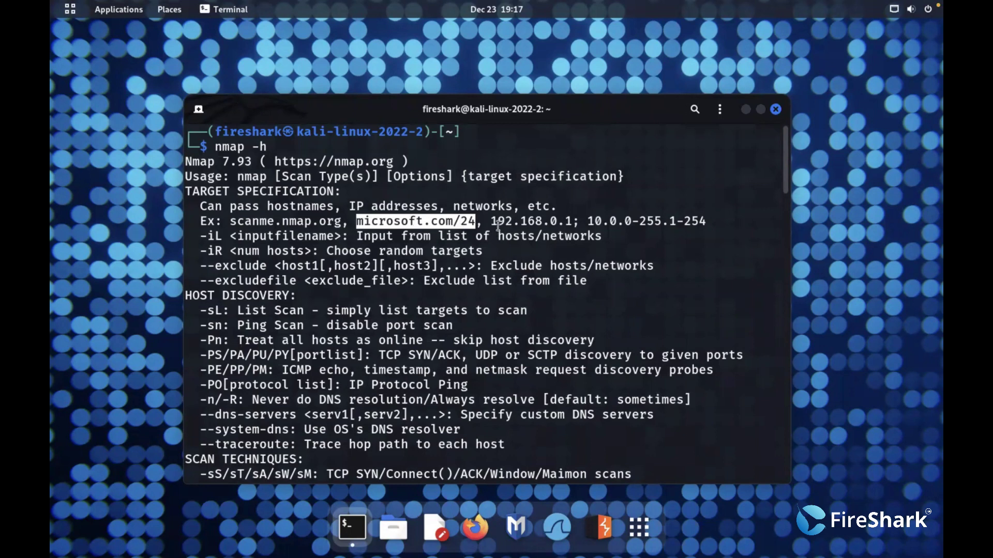
left_click_drag(489, 221, 706, 235)
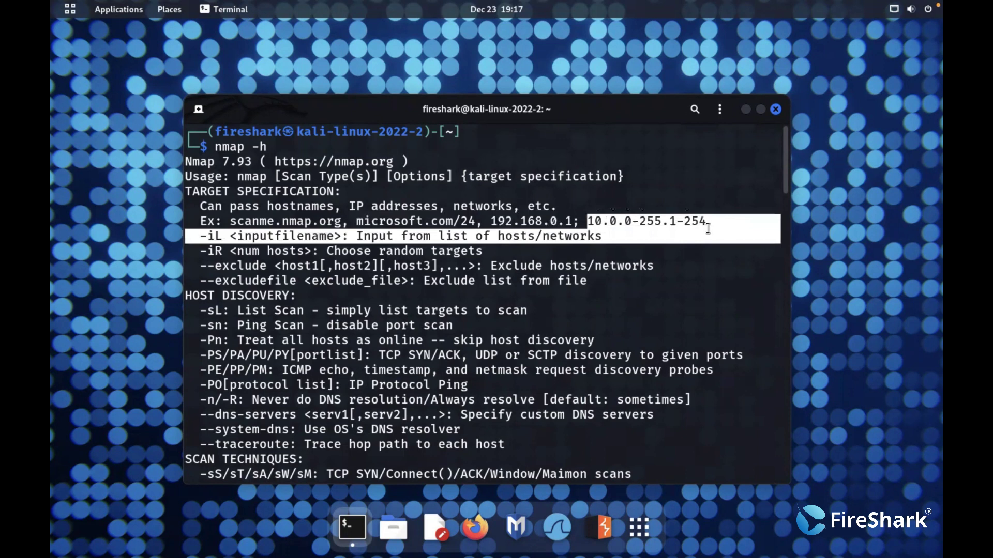
left_click(708, 228)
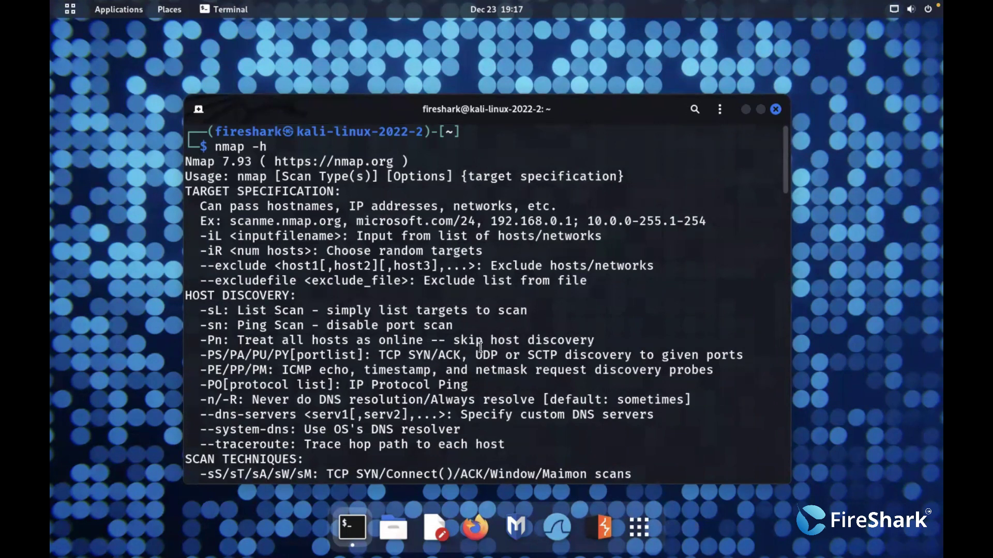
scroll(480, 347, "down", 20)
type("nmap")
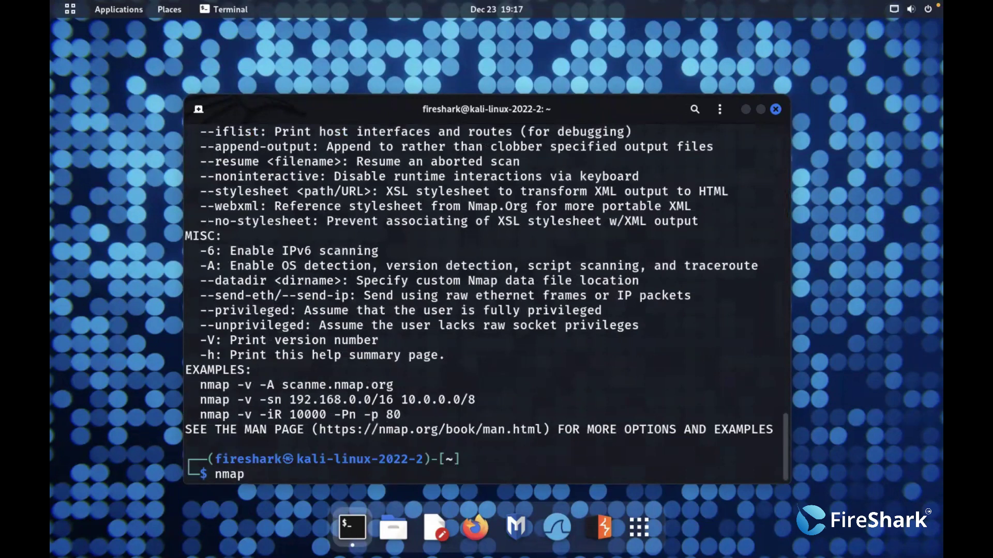
type(" www.microso")
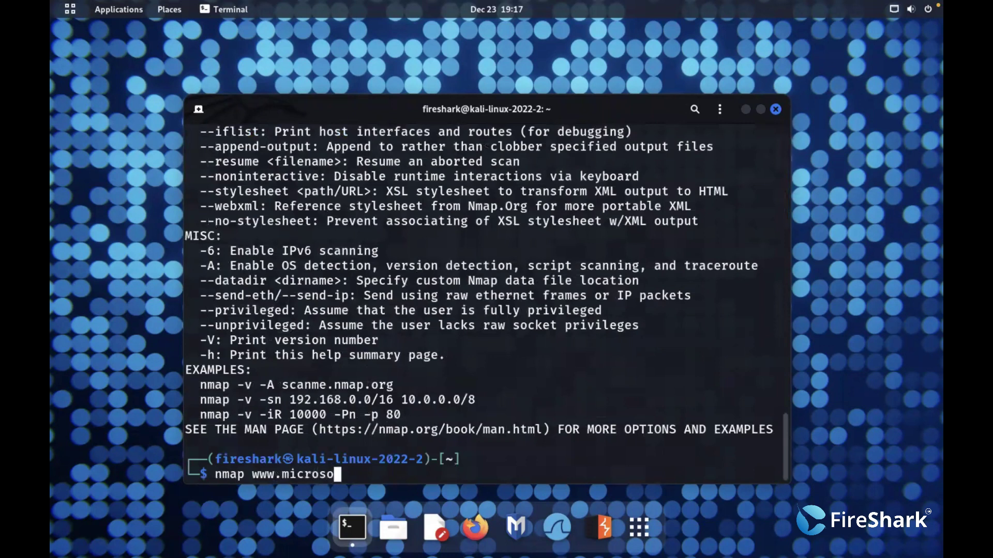
type("ft.com")
key("Return")
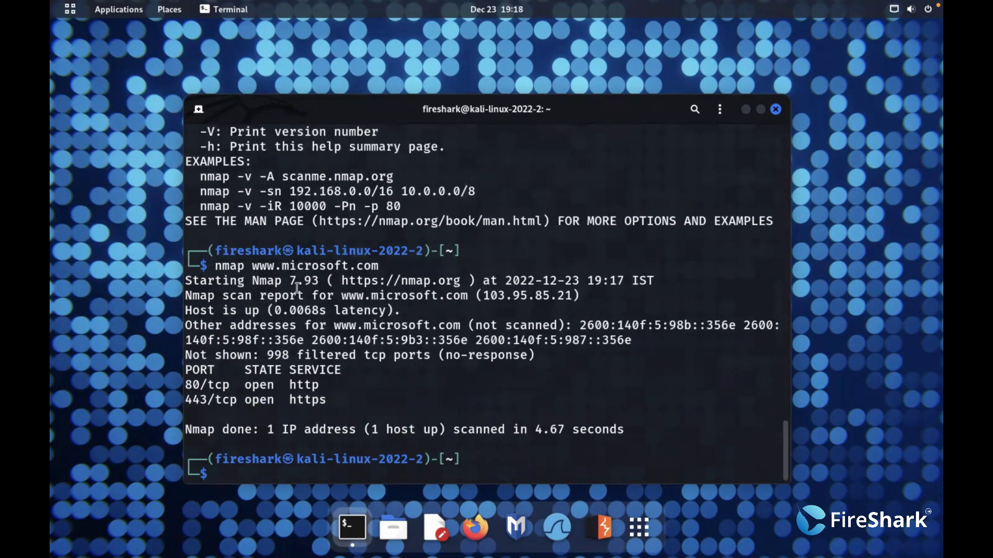
double_click(484, 295)
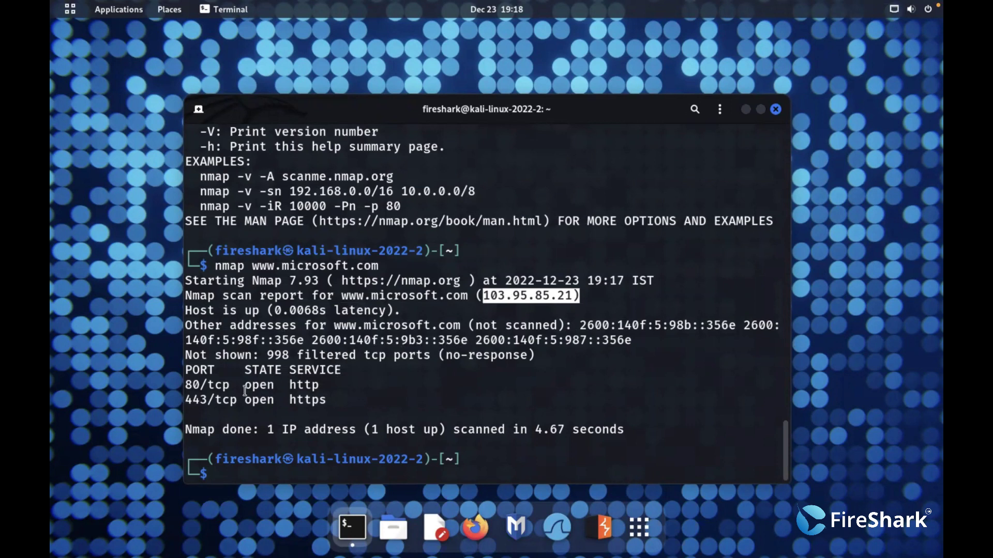
left_click_drag(328, 399, 311, 399)
left_click_drag(236, 388, 181, 385)
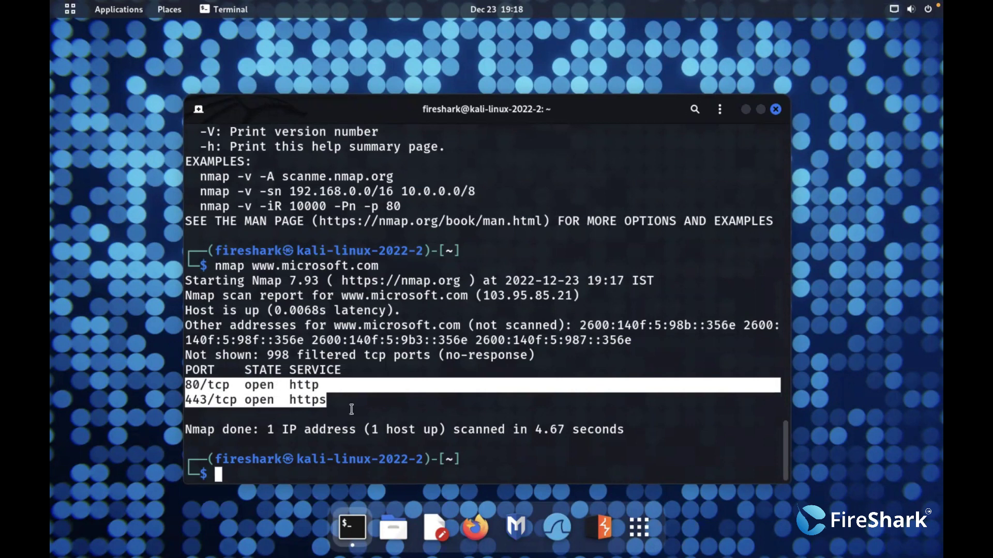
left_click(378, 470)
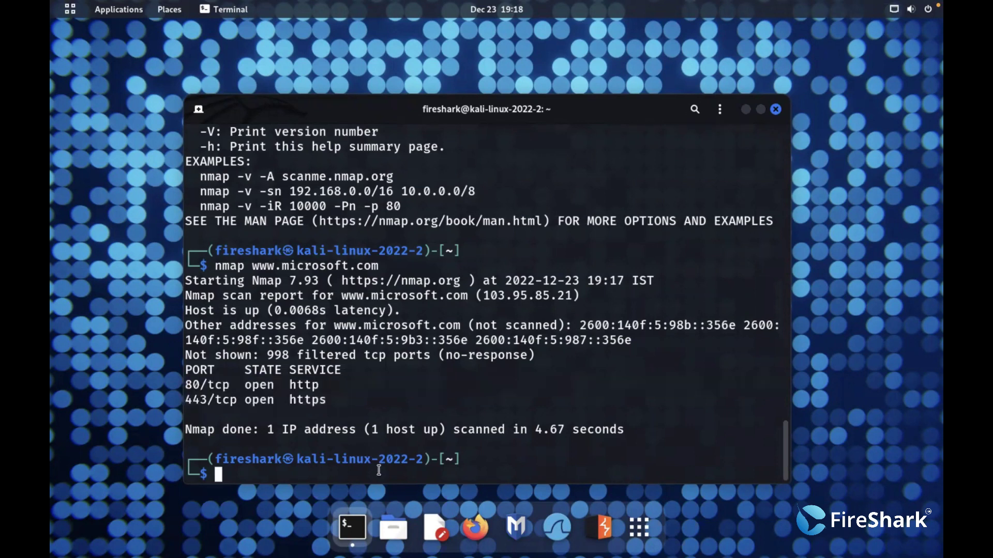
type("nmap www.microsoft.com")
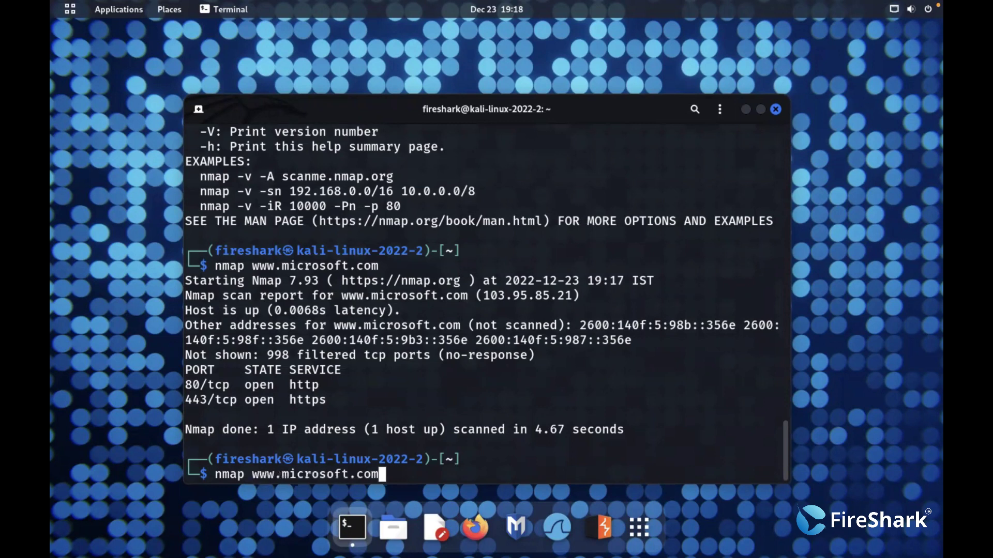
type("/24")
key("Return")
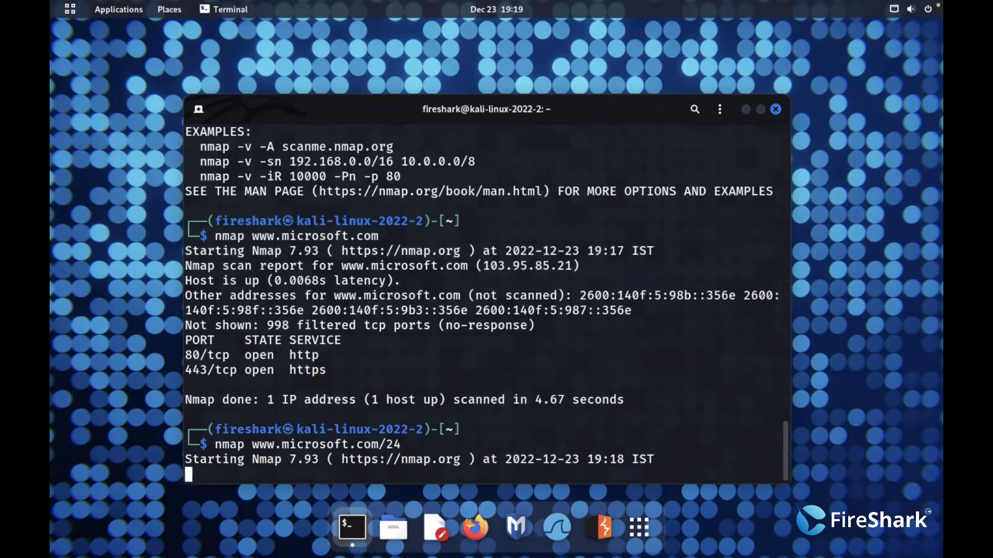
- Open a second terminal tab and enlarge its text by two zoom levels
left_click_drag(549, 102, 481, 87)
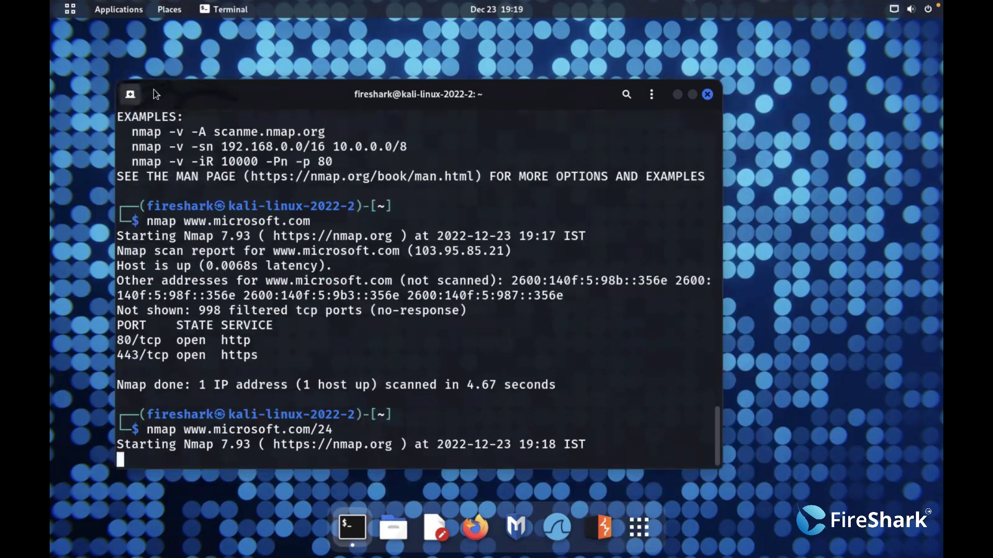
left_click(130, 94)
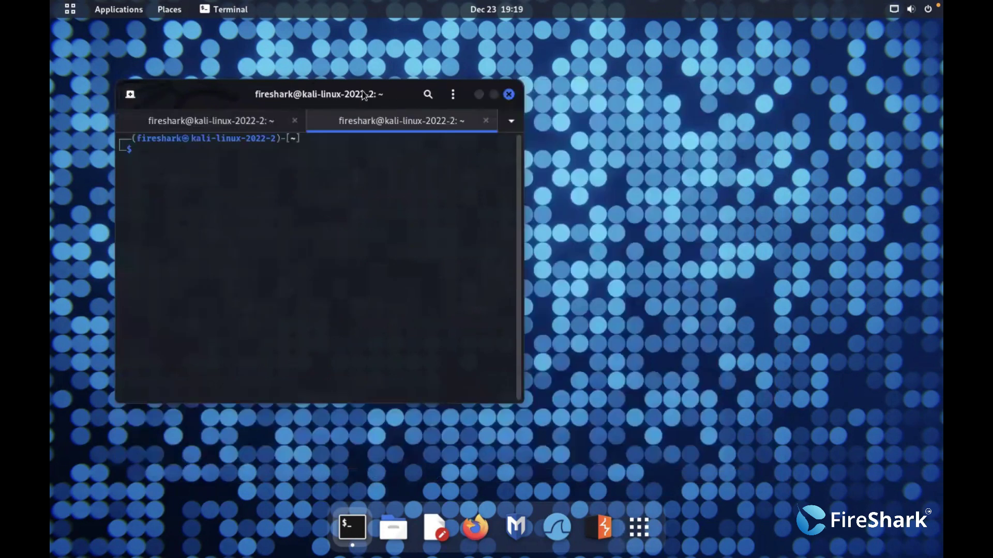
left_click(453, 94)
left_click(492, 131)
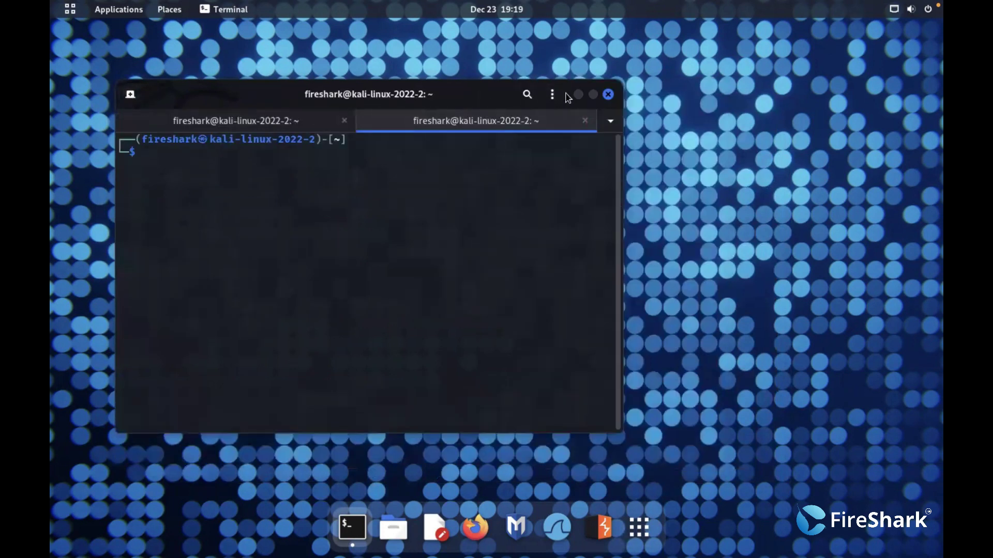
left_click(553, 94)
left_click(585, 131)
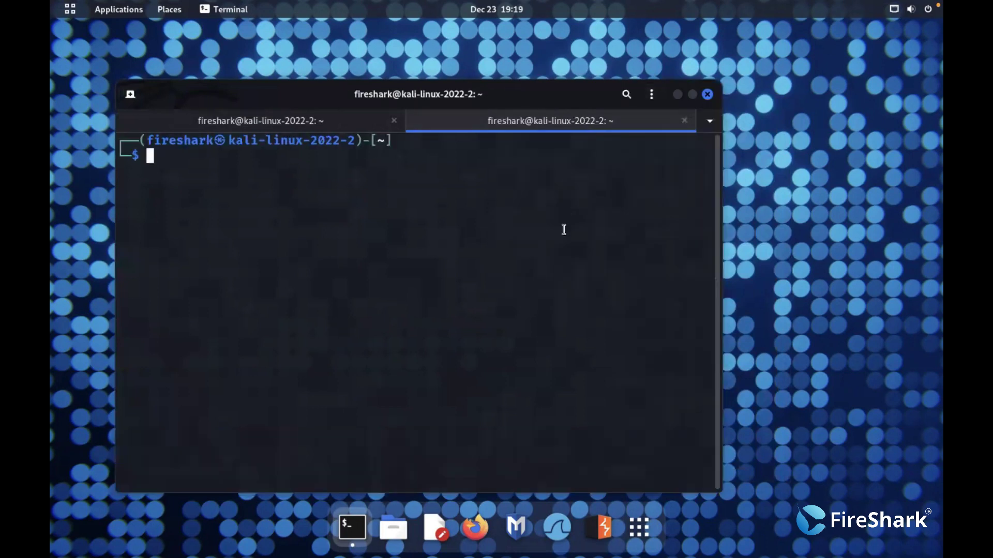
type("dns")
key("BackSpace")
key("BackSpace")
key("BackSpace")
- Display the help with sublist3r -h and examine its -d domain and -e engines options
type("sublist3r")
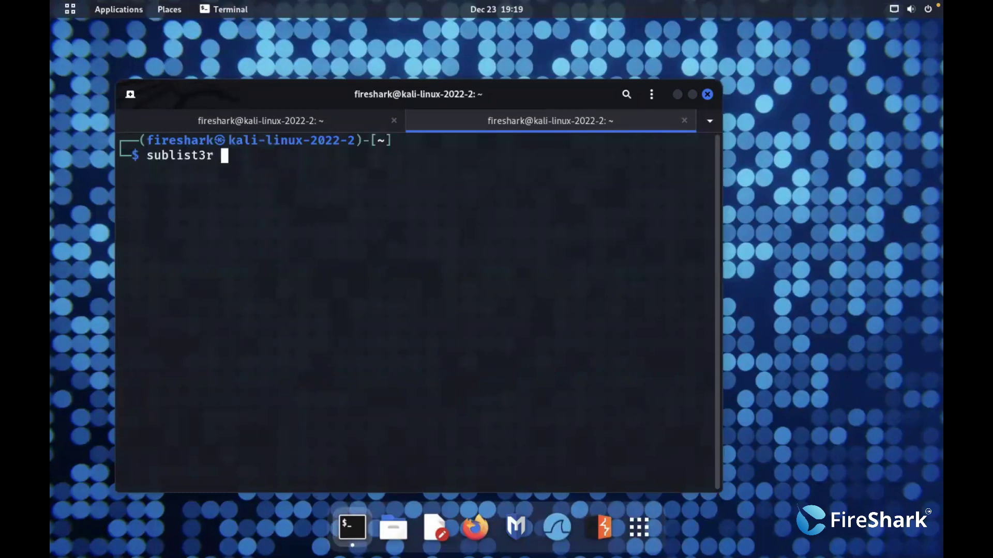
type(" -h")
key("Return")
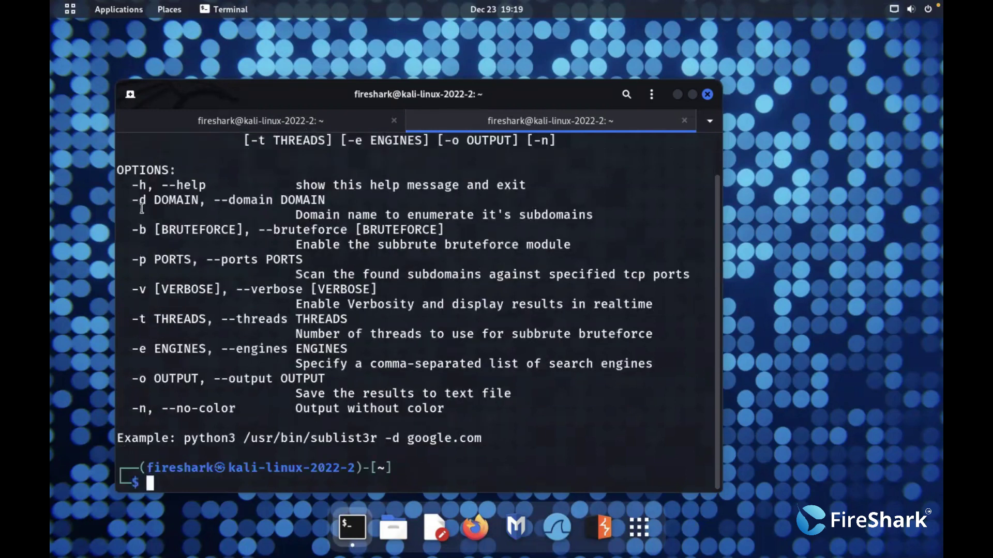
left_click_drag(132, 201, 304, 213)
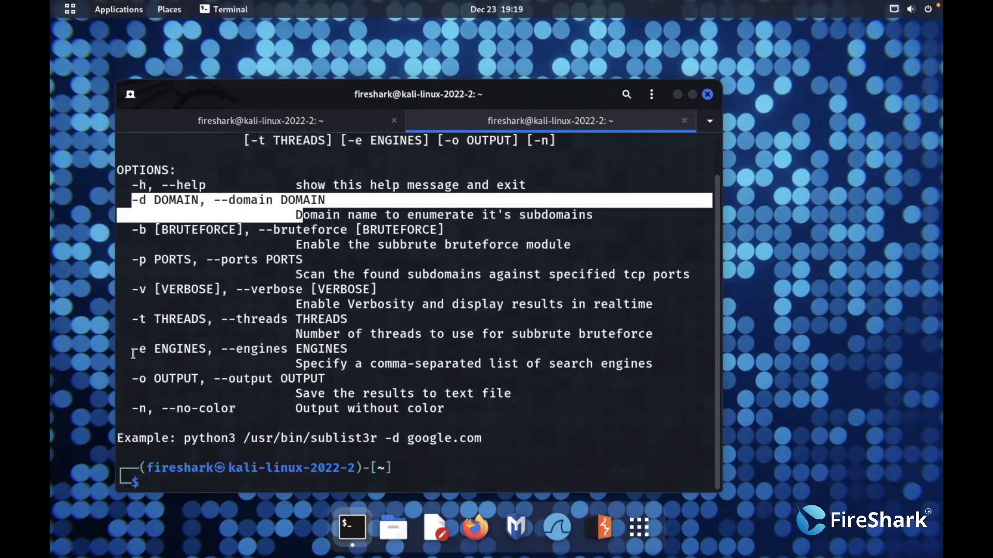
left_click_drag(135, 350, 207, 350)
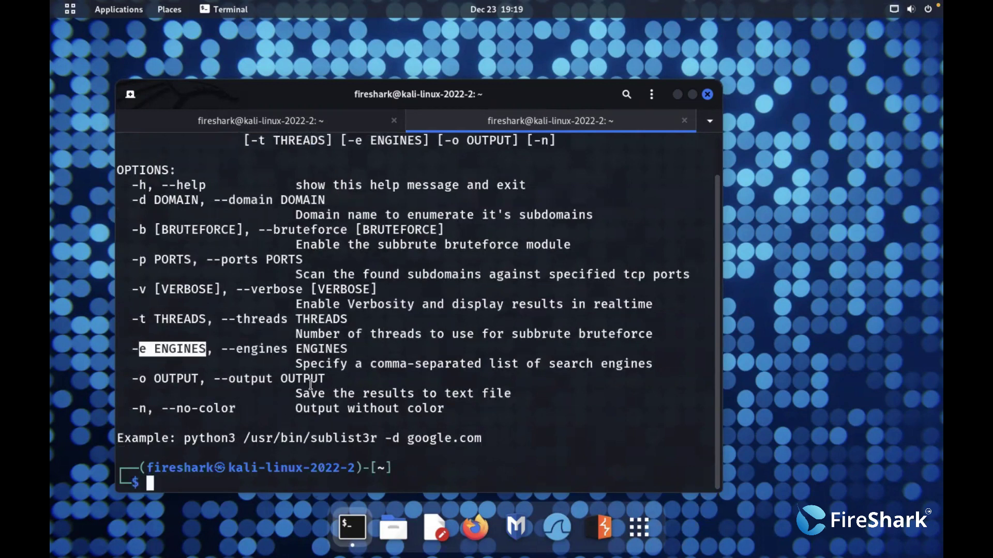
- Enumerate the subdomains of kali.org through the Bing engine with sublist3r -d kali.org -e bing
type("sublist3r -")
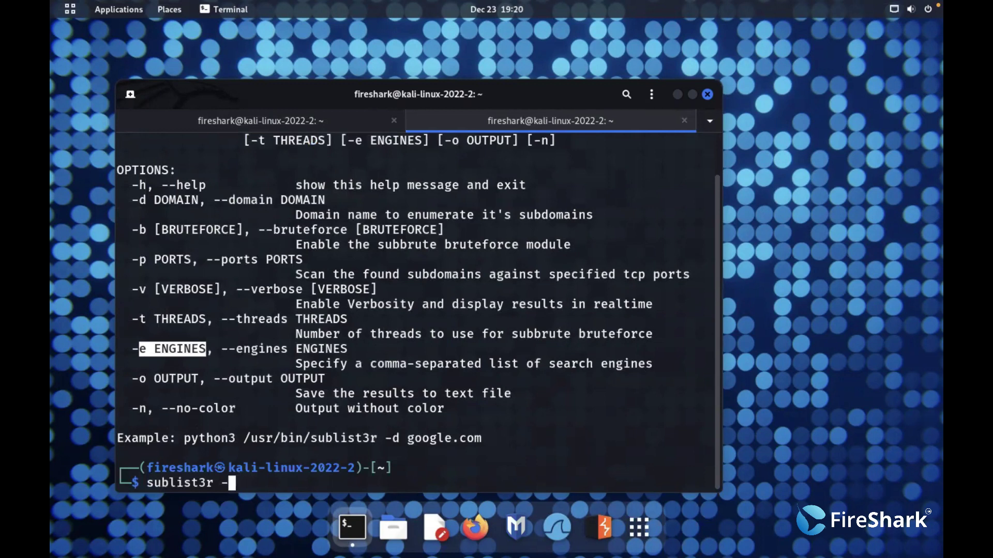
type("d kali.org")
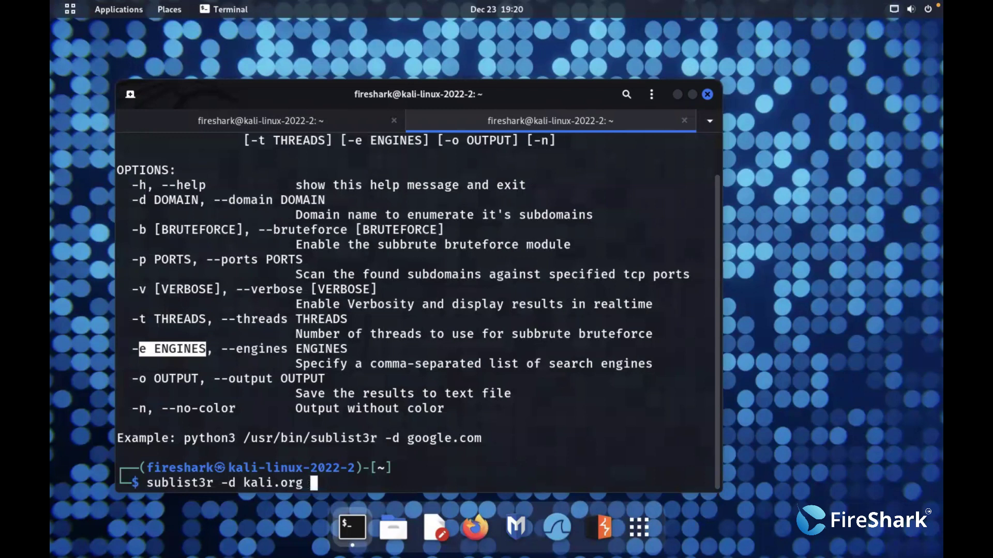
type(" -e bing")
key("Return")
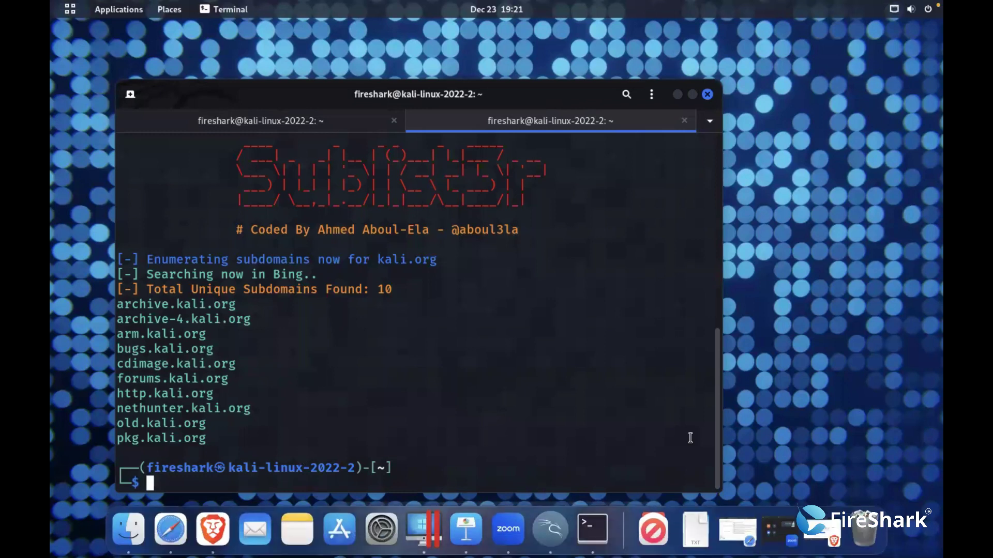
- Search the installed applications for dns and launch dnsrecon
left_click(649, 518)
type("recon")
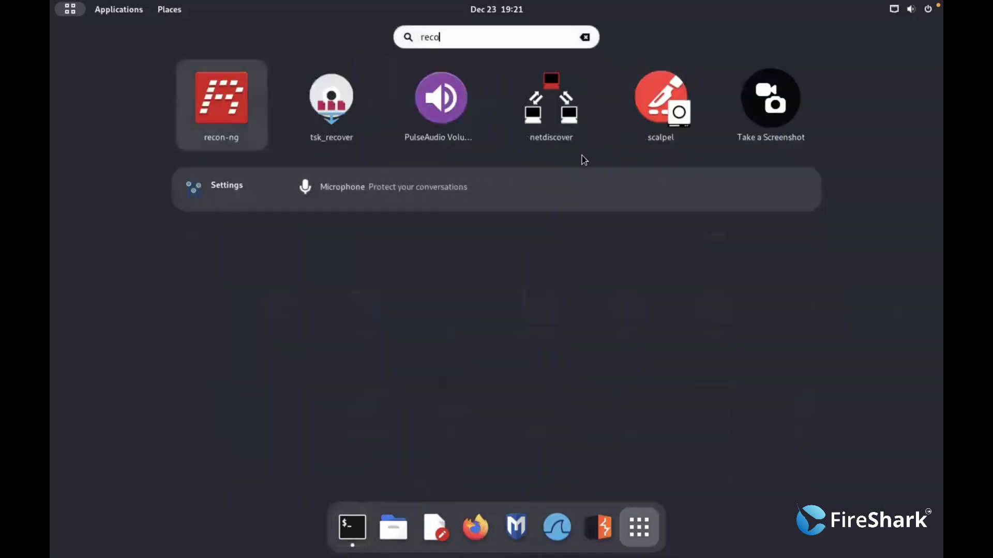
key("BackSpace")
key("BackSpace")
key("BackSpace")
key("BackSpace")
key("BackSpace")
type("dns")
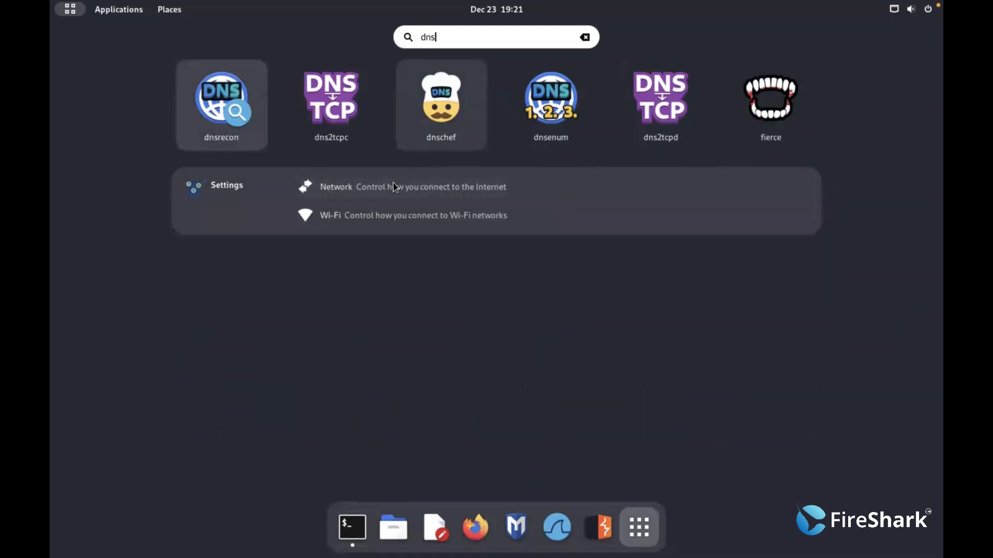
key("Return")
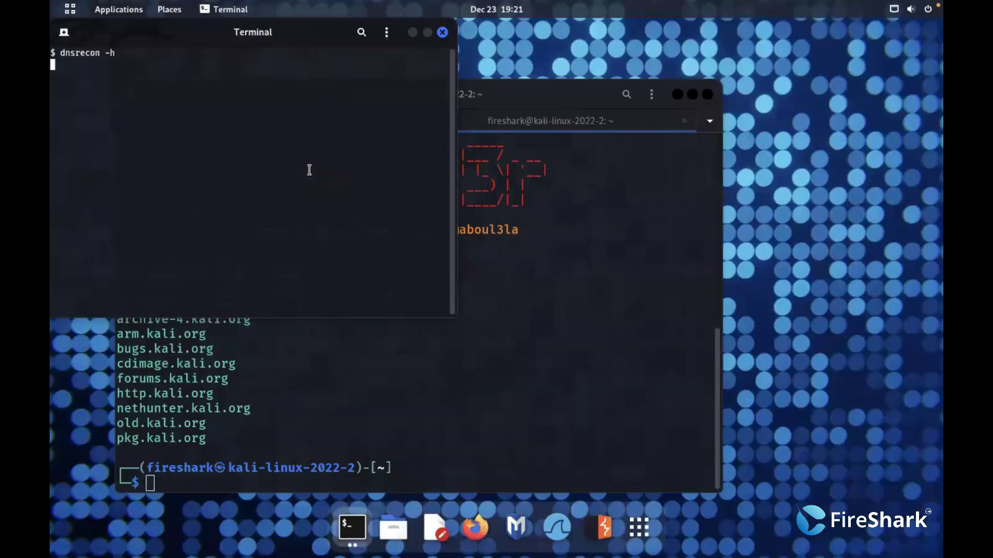
- Move the dnsrecon window nearer the middle of the desktop and read through its help options
scroll(332, 65, "up", 7)
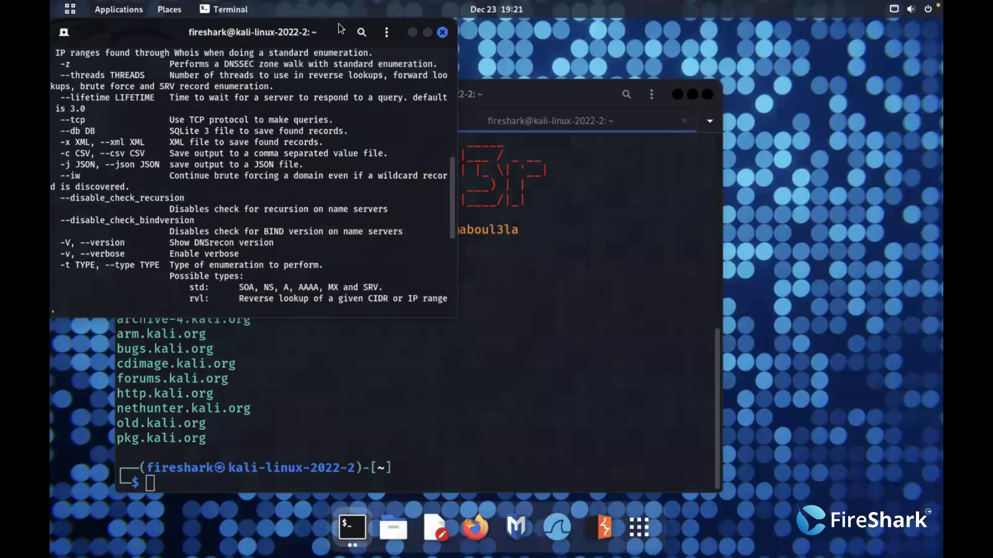
left_click_drag(340, 29, 524, 62)
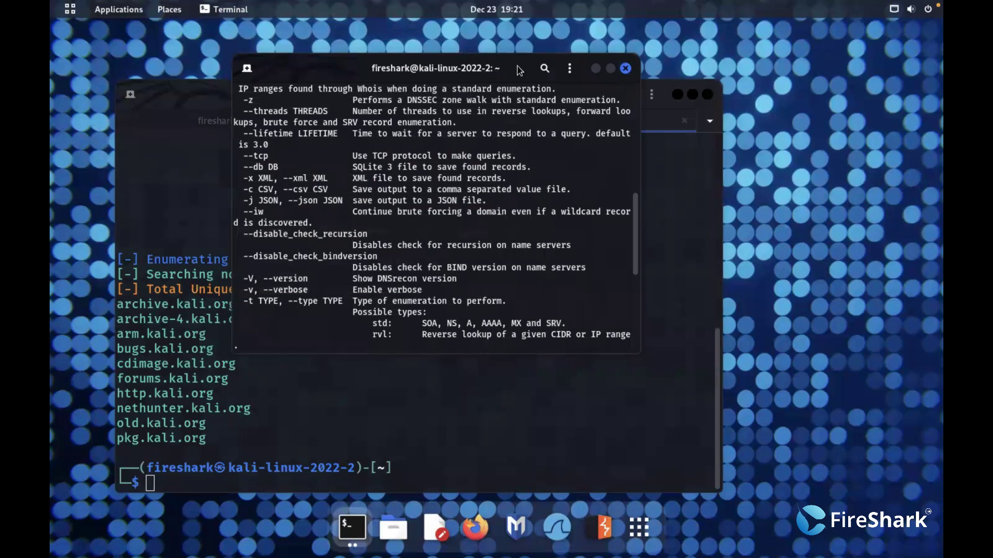
scroll(476, 176, "up", 10)
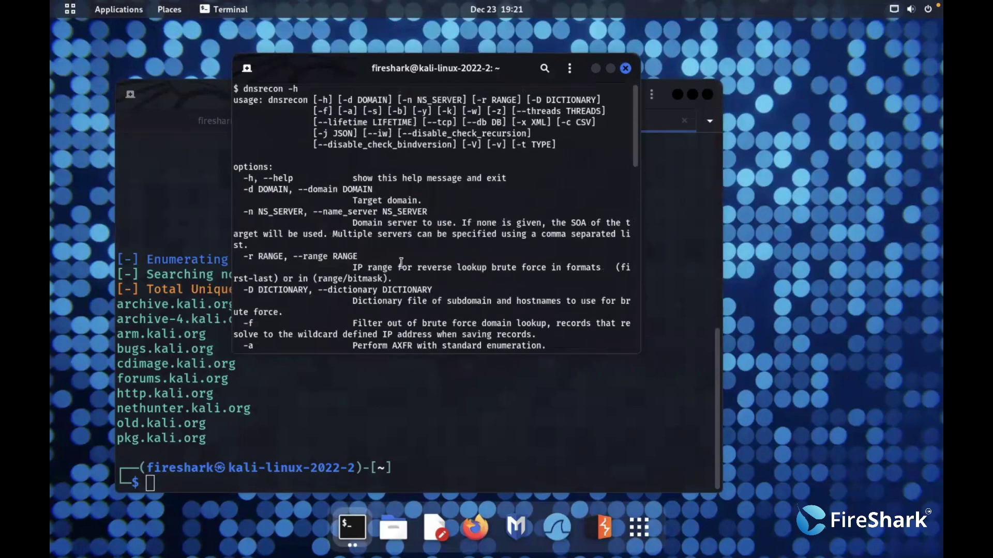
scroll(401, 262, "down", 10)
key("Up")
key("Up")
key("Down")
key("Down")
type("dns")
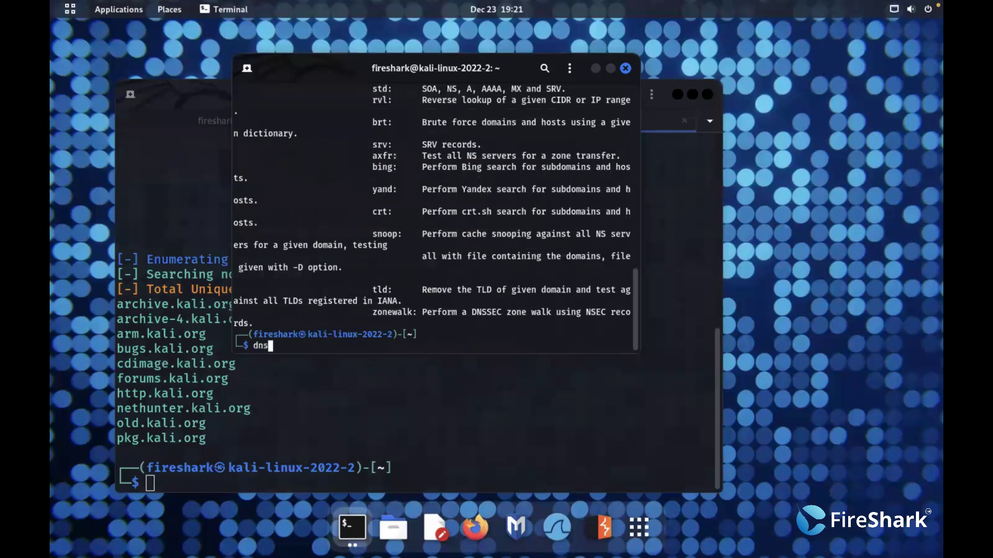
type("recon -d www.microsoft.com")
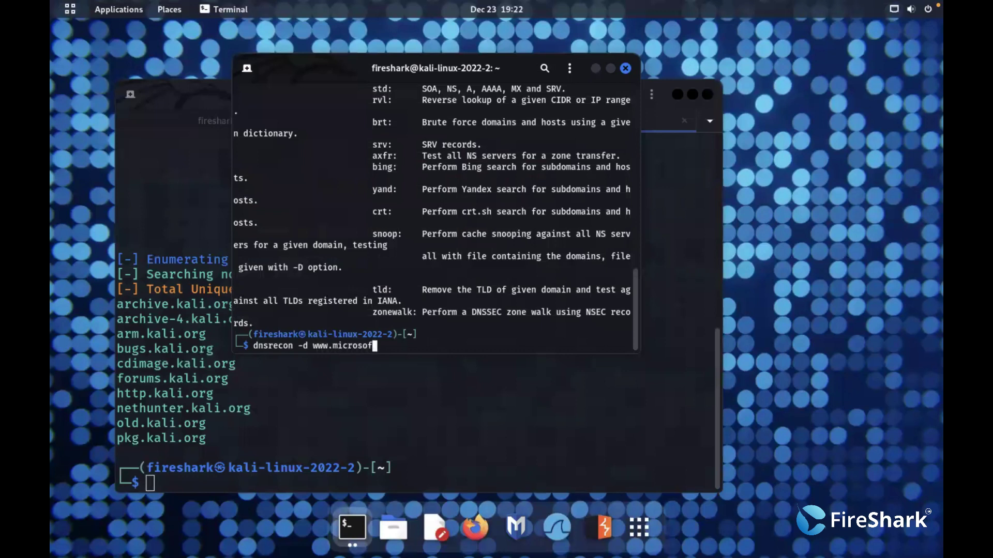
key("Return")
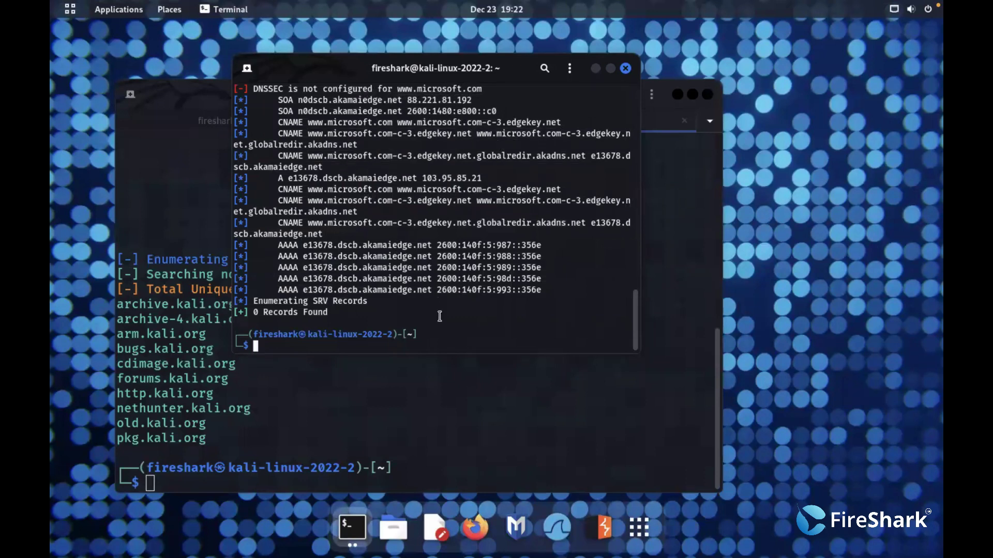
scroll(494, 296, "up", 1)
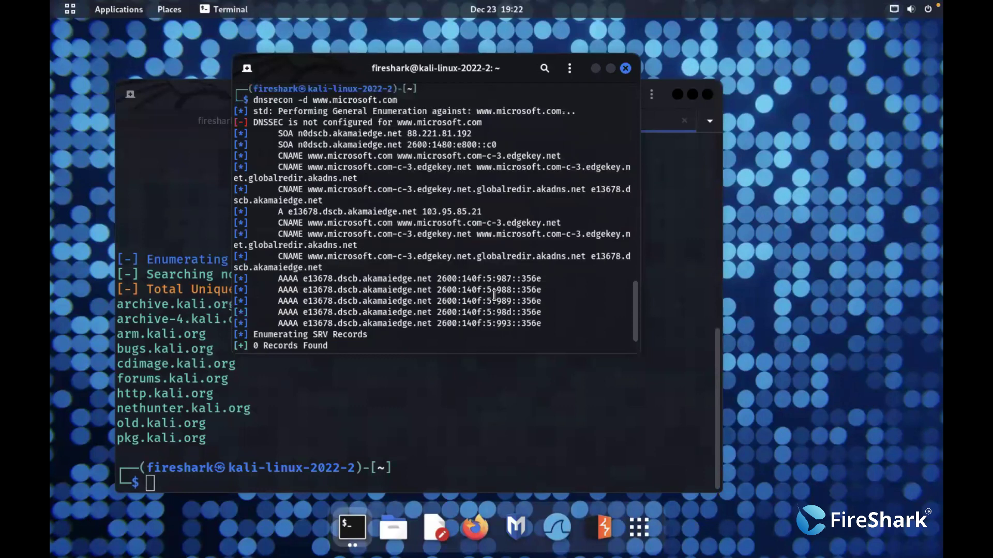
scroll(422, 191, "up", 6)
scroll(422, 191, "down", 7)
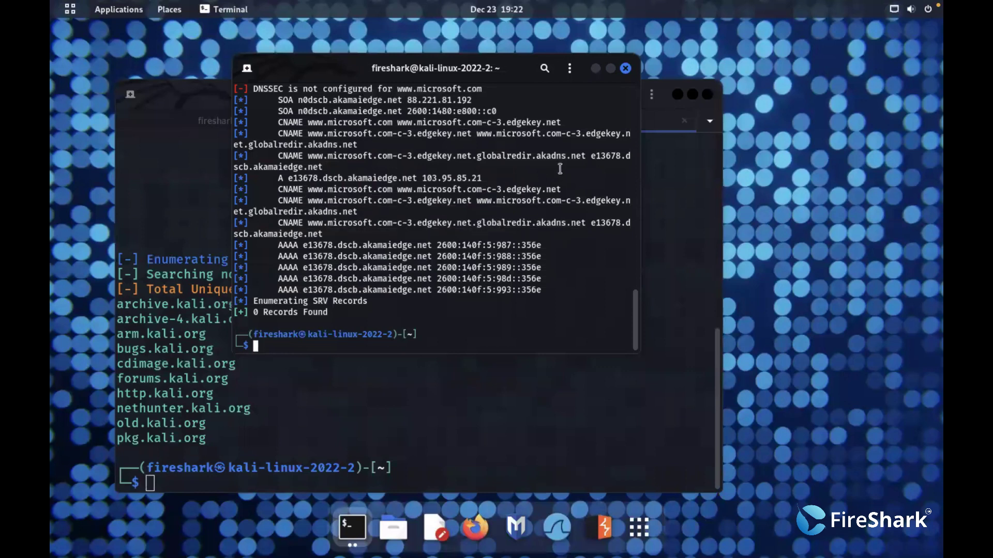
scroll(560, 168, "up", 15)
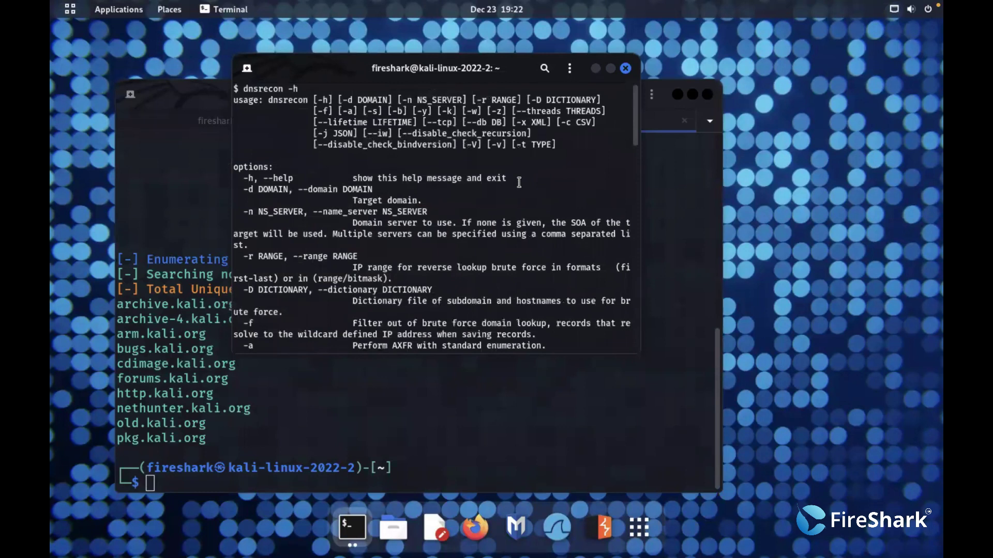
left_click(626, 68)
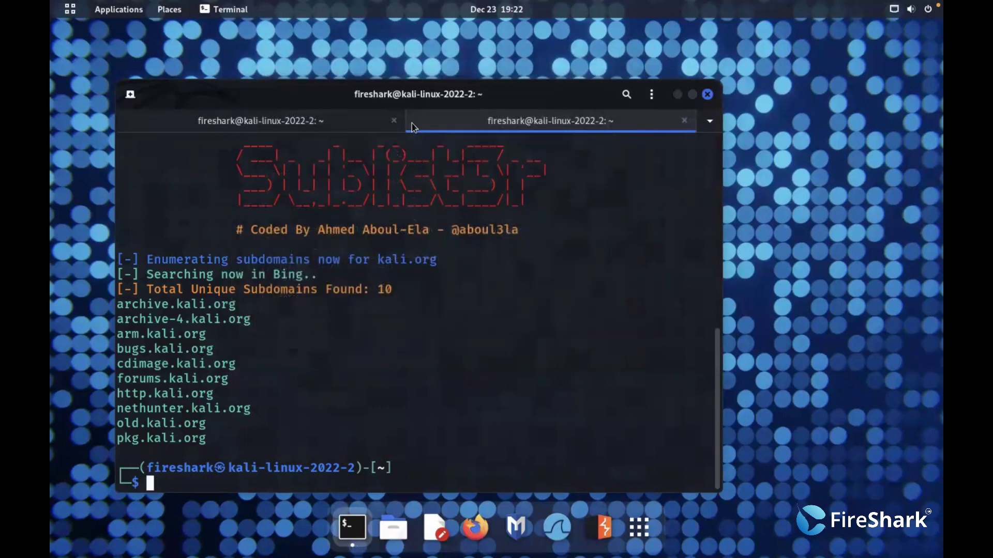
left_click(685, 120)
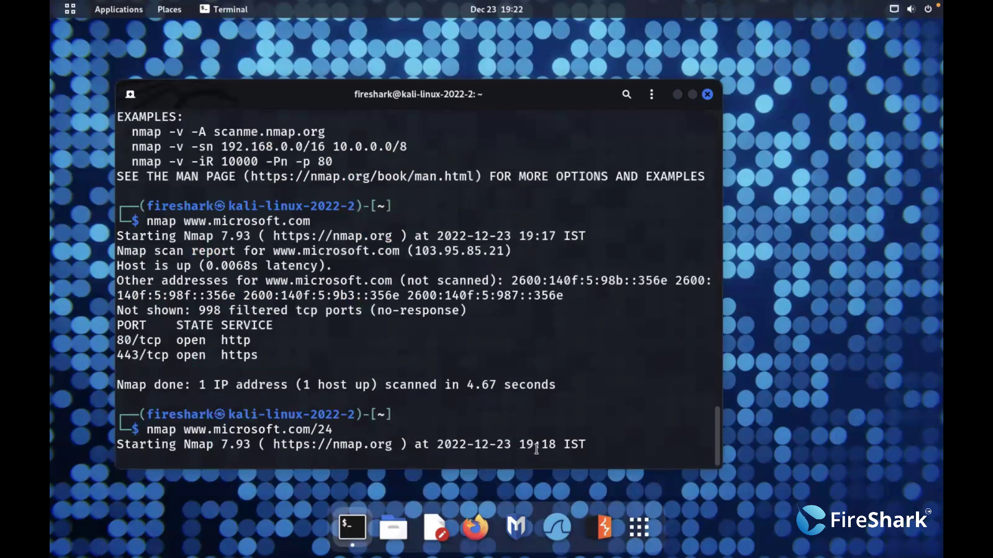
key("ctrl+c")
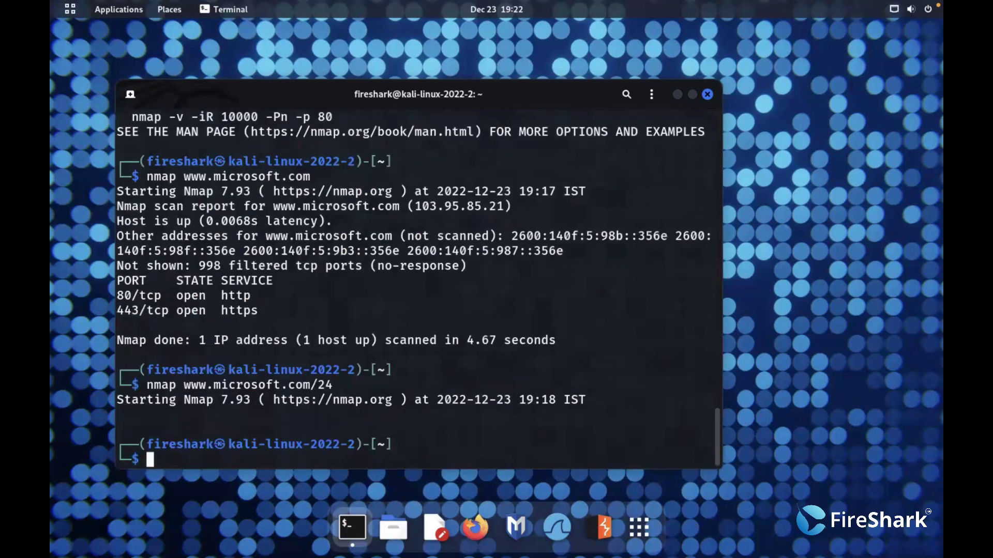
key("Up")
key("Left")
key("Left")
key("Left")
key("Left")
key("Left")
key("Left")
key("Left")
key("Left")
key("Left")
key("Left")
key("Left")
key("Left")
key("Left")
key("Left")
key("Left")
key("Left")
key("Left")
key("Left")
key("Left")
key("Left")
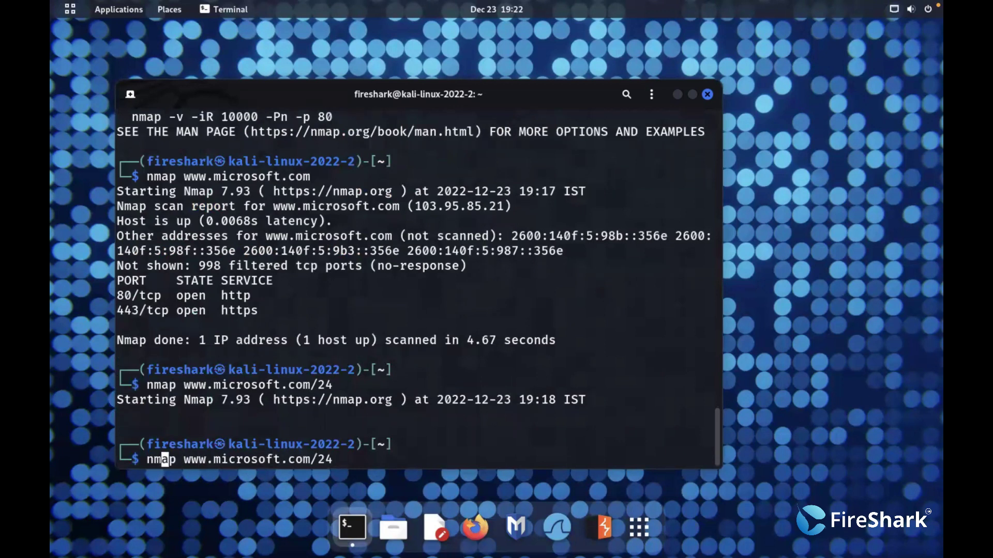
type("-sn")
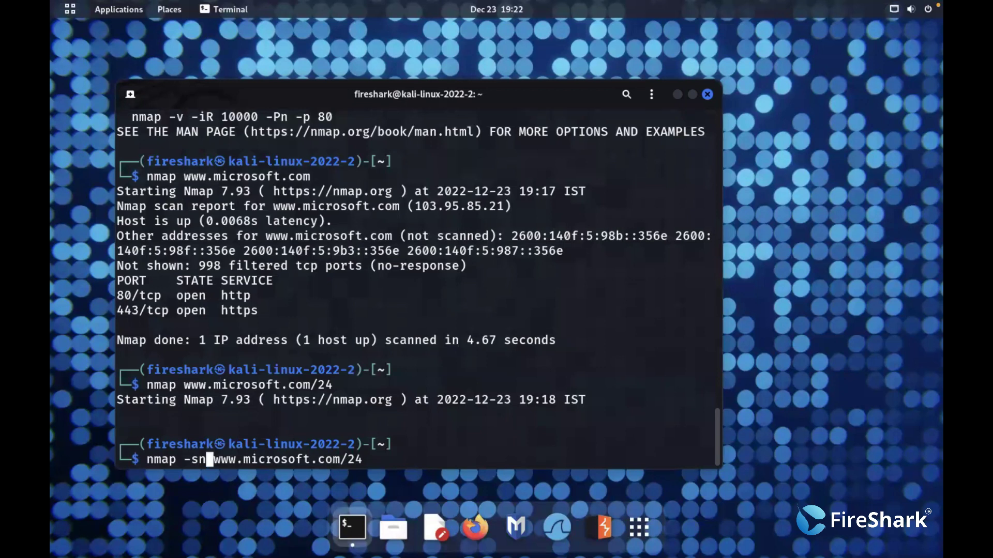
key("Return")
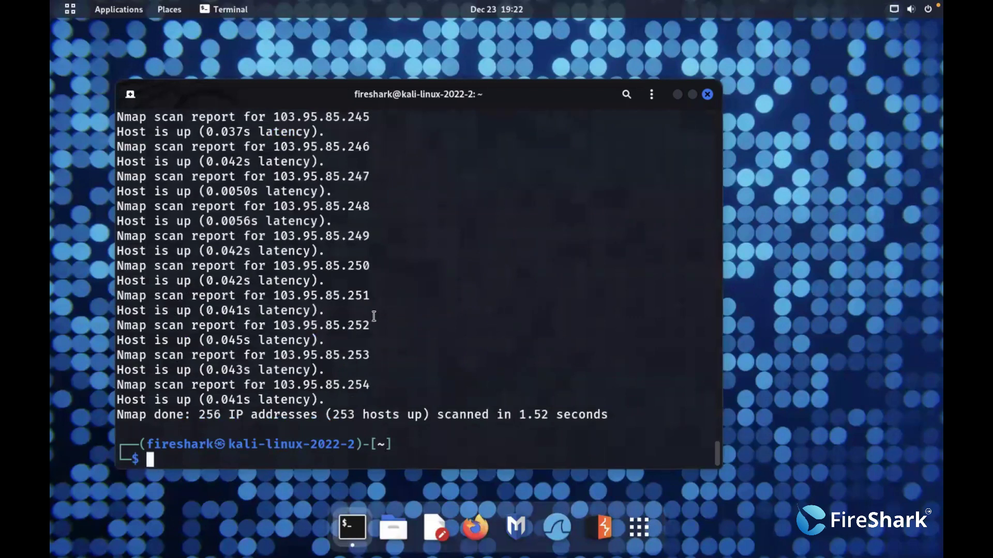
scroll(461, 327, "up", 15)
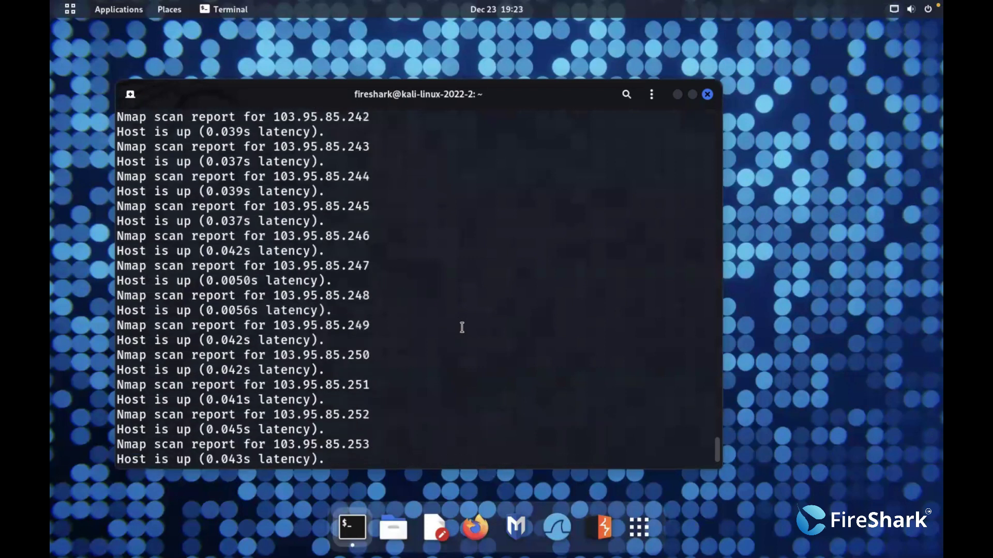
scroll(462, 328, "up", 20)
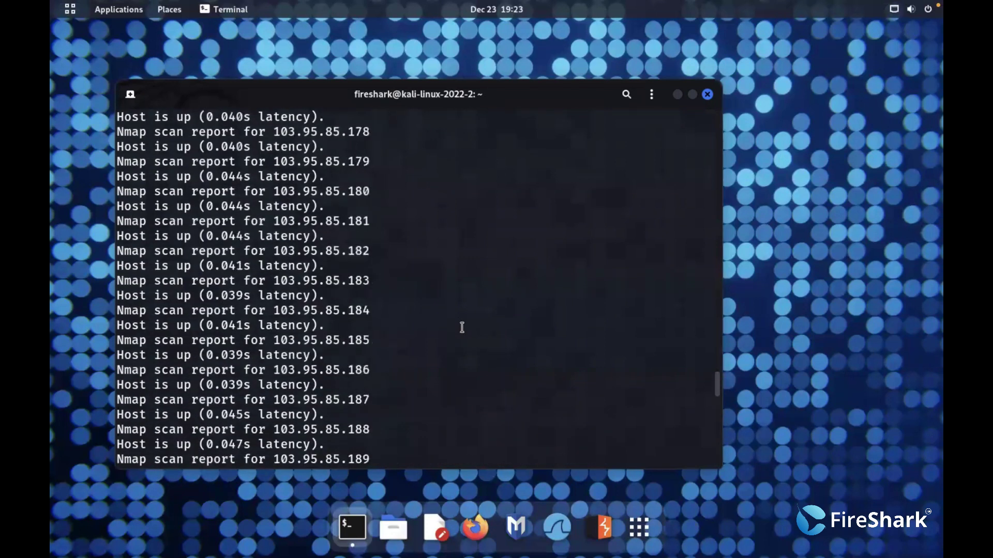
scroll(462, 328, "up", 20)
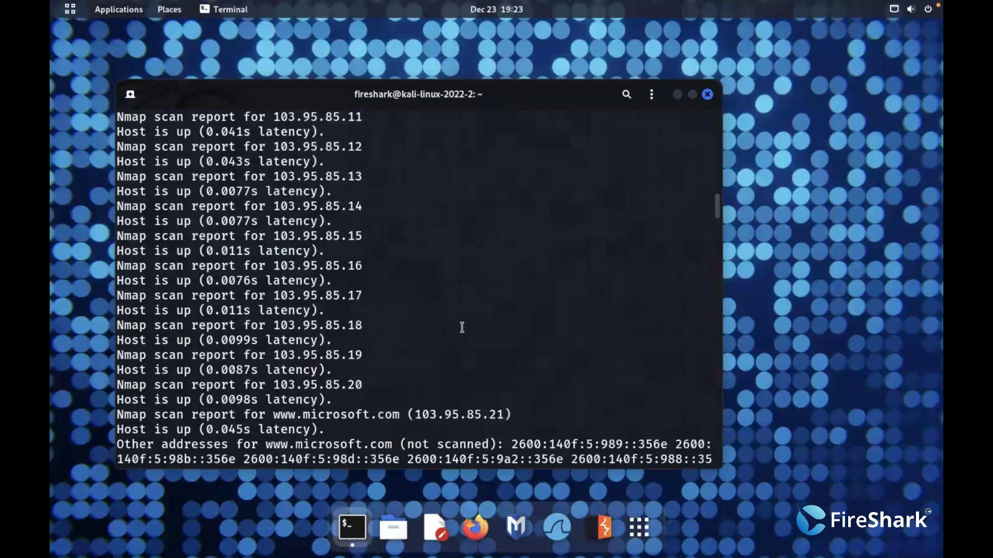
scroll(461, 326, "down", 1)
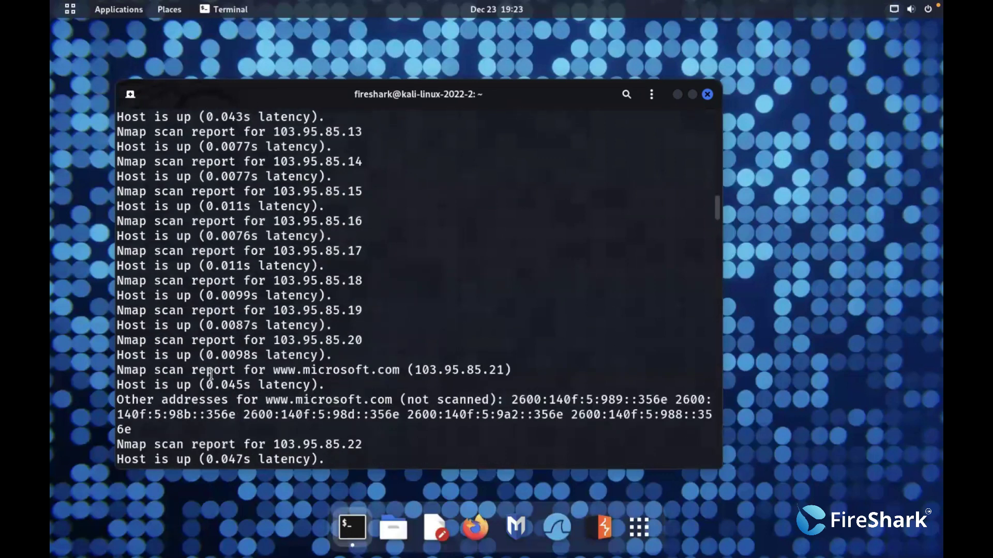
left_click_drag(415, 370, 511, 369)
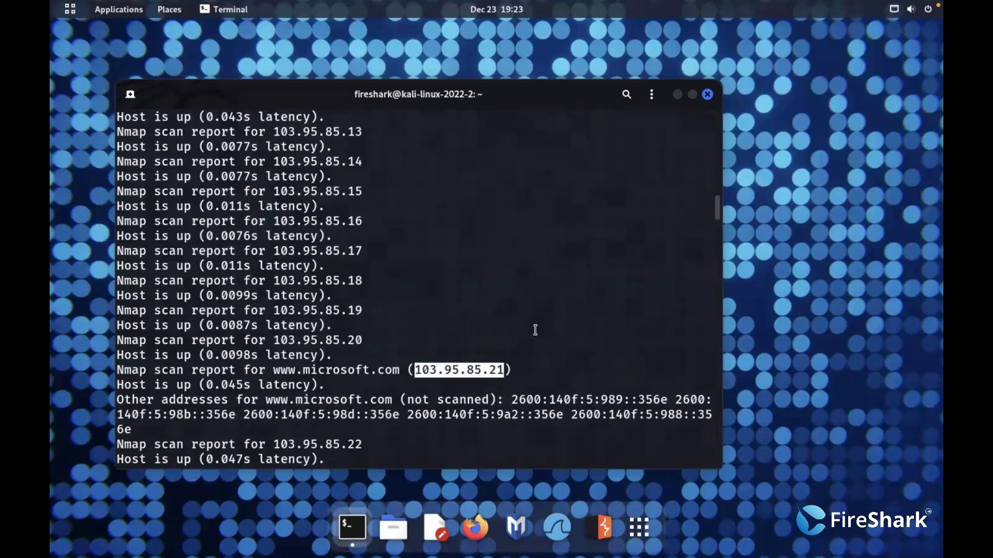
scroll(534, 329, "up", 15)
scroll(535, 329, "down", 2)
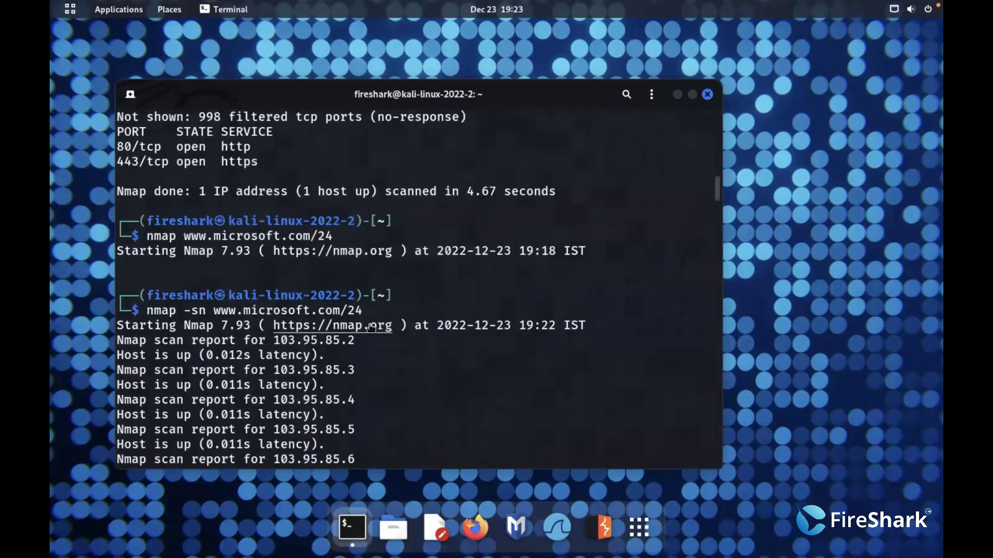
scroll(441, 421, "down", 20)
scroll(442, 423, "down", 20)
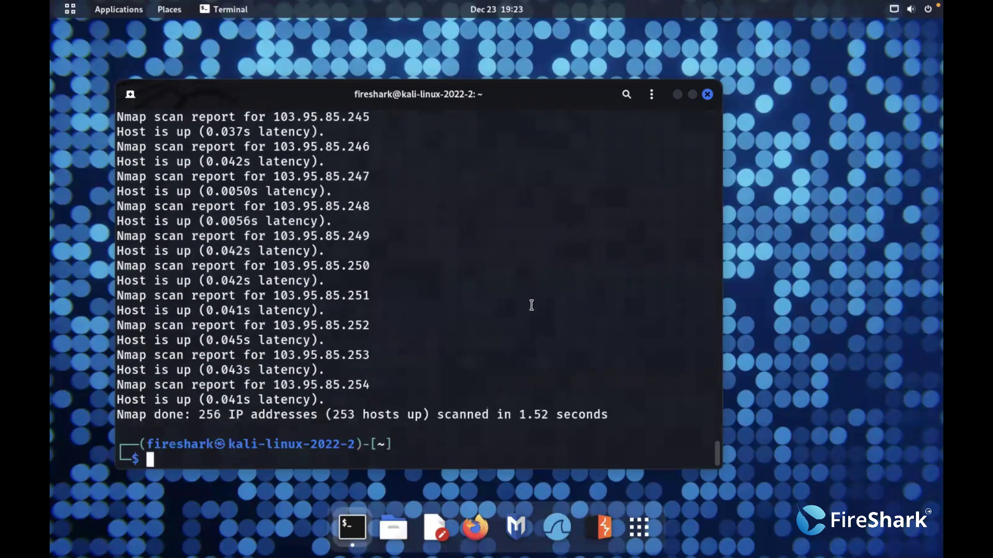
- Close the terminal and start Burp Suite with a temporary project and the Burp defaults
left_click(708, 94)
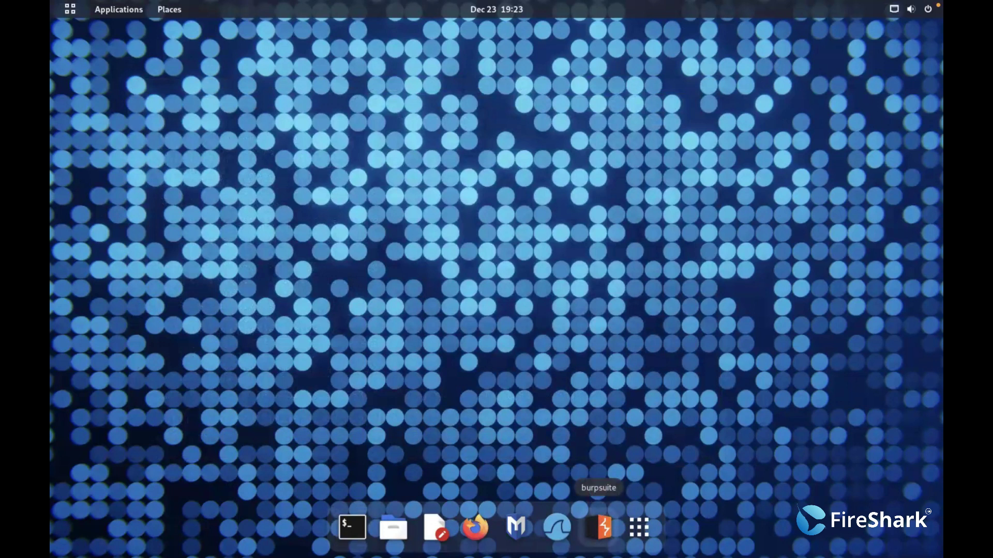
left_click(600, 527)
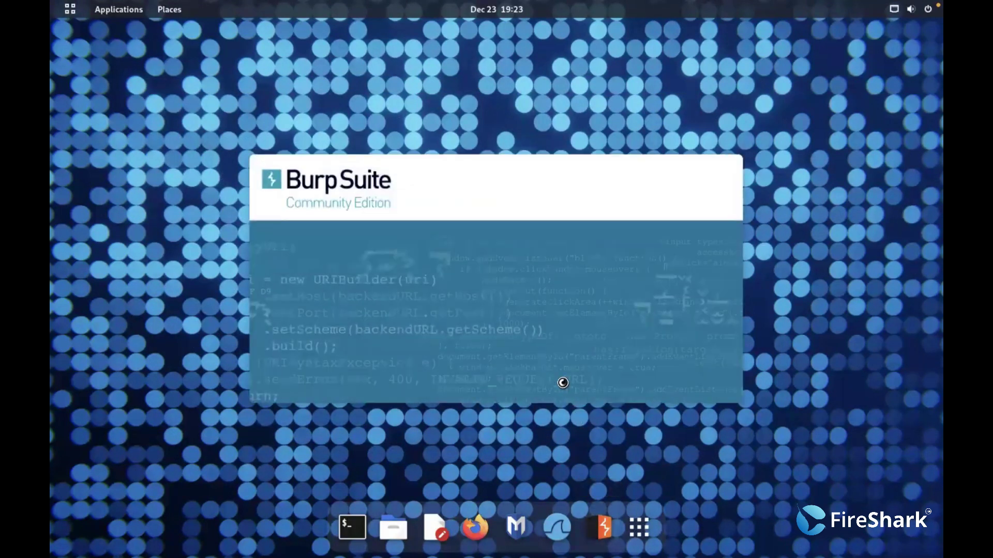
left_click(423, 313)
left_click(600, 335)
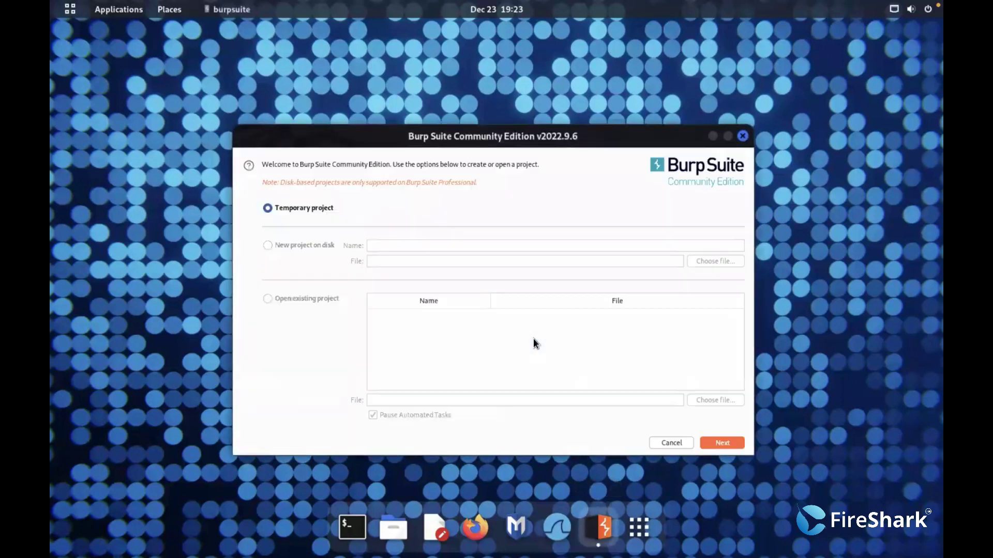
left_click(720, 444)
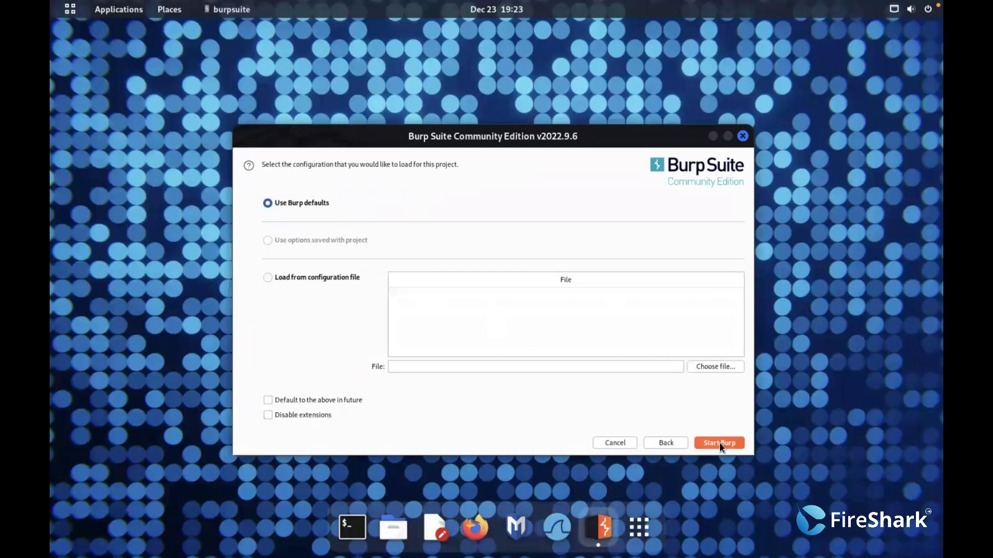
left_click(719, 445)
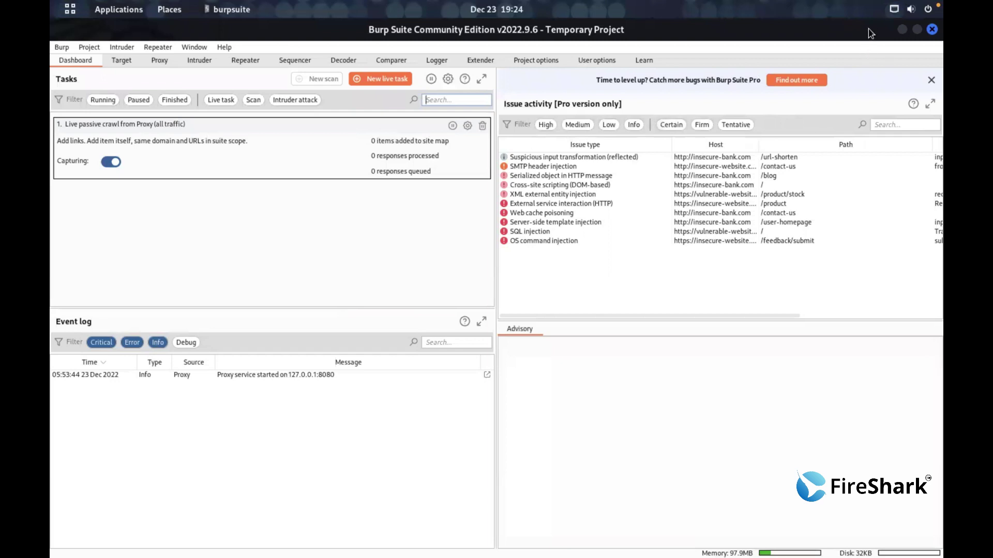
- Minimize Burp Suite and start OWASP ZAP from the Mac's applications without persisting the session
left_click(902, 30)
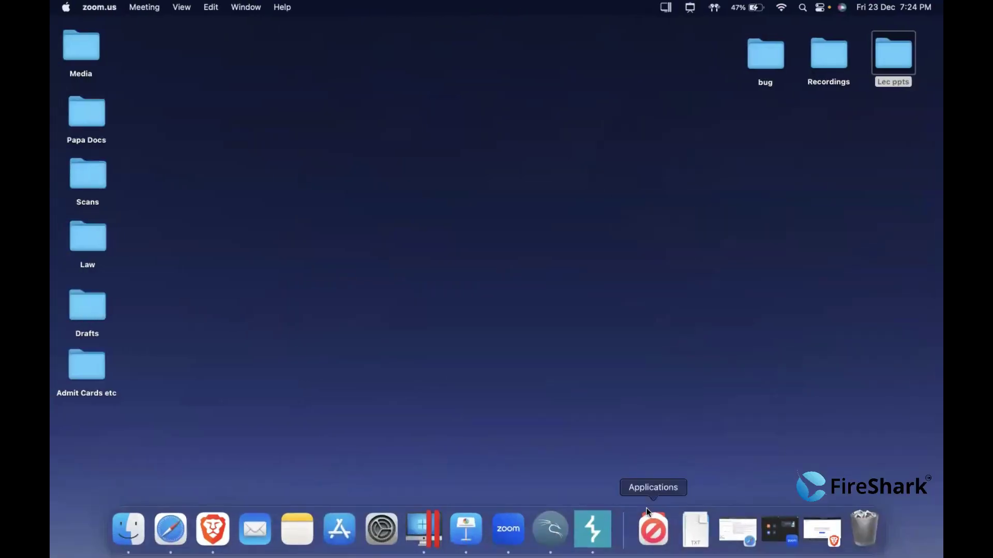
left_click(662, 536)
scroll(648, 407, "down", 5)
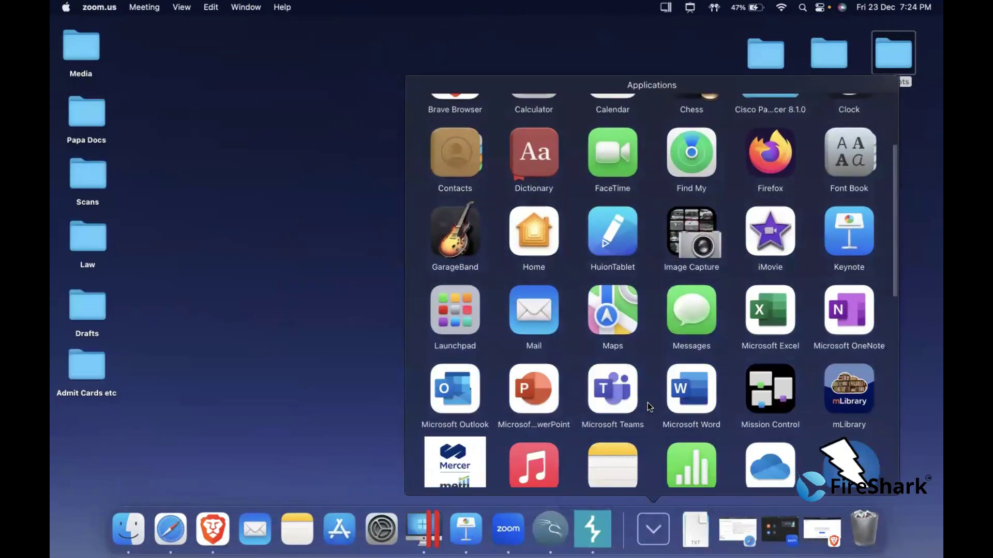
scroll(647, 402, "down", 2)
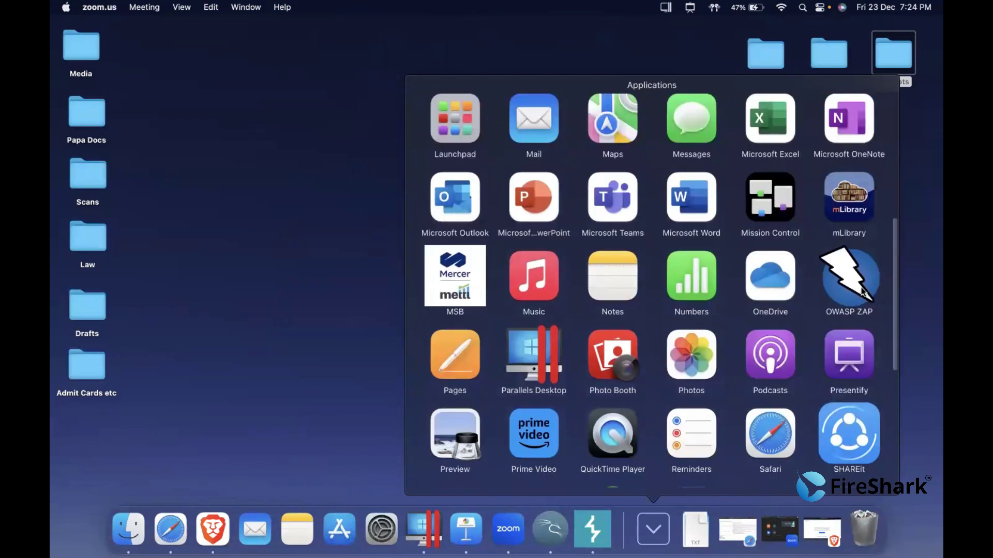
left_click(828, 291)
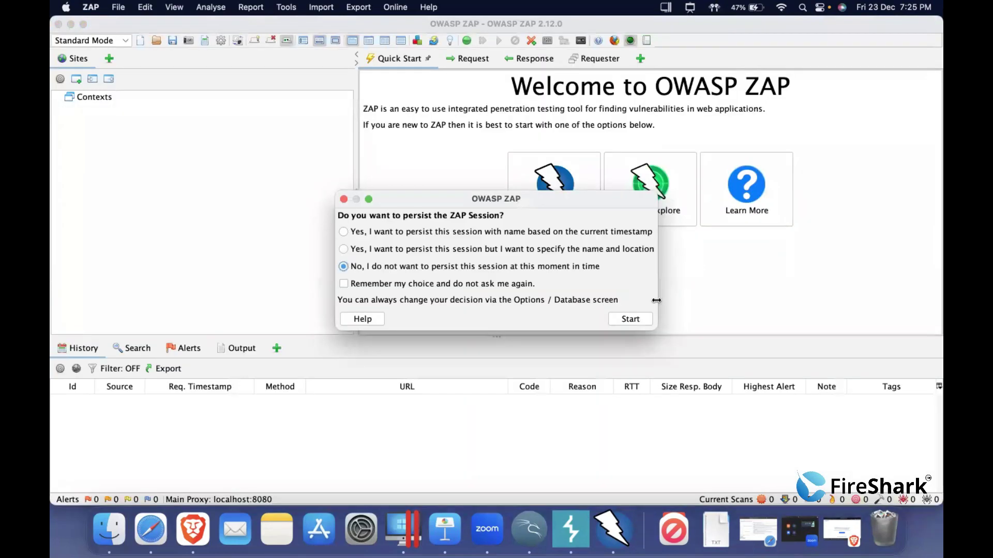
left_click(645, 321)
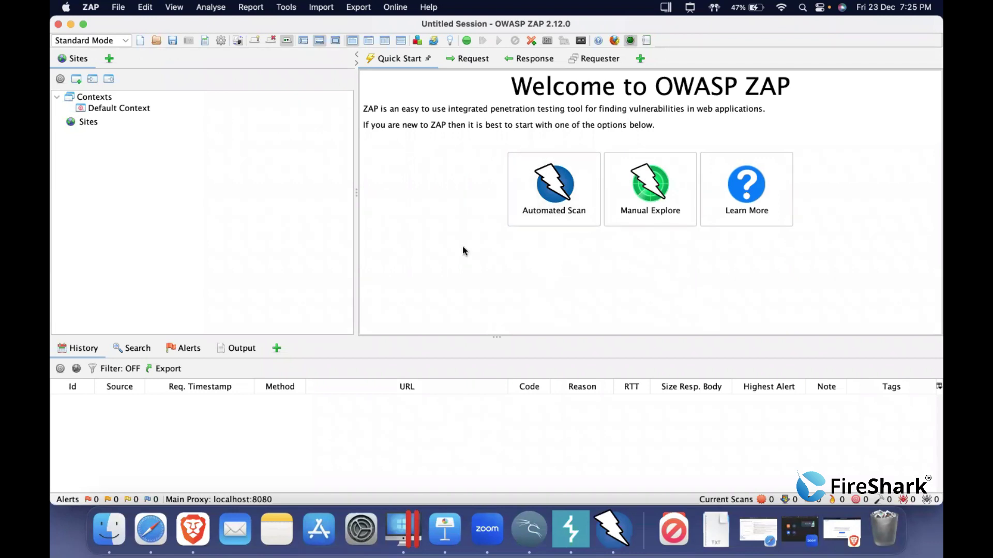
- View the Automated Scan options, return to the start page, and open Manual Explore with the HUD enabled
left_click(538, 204)
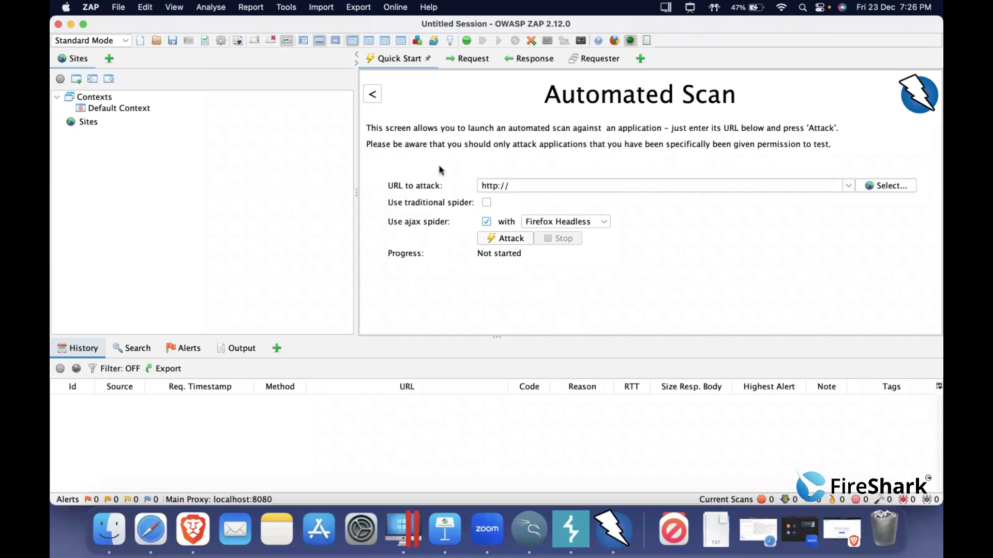
left_click(373, 94)
left_click(624, 205)
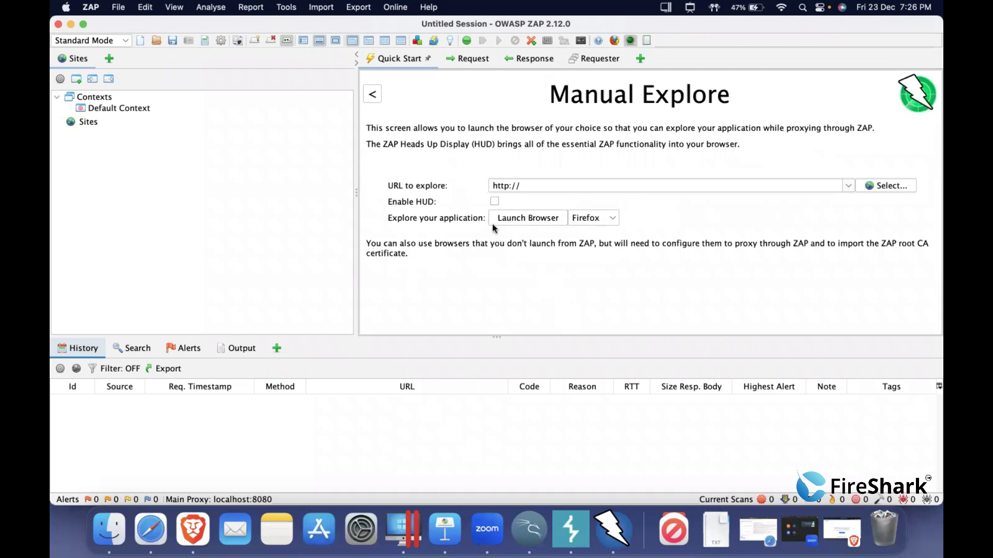
left_click(495, 202)
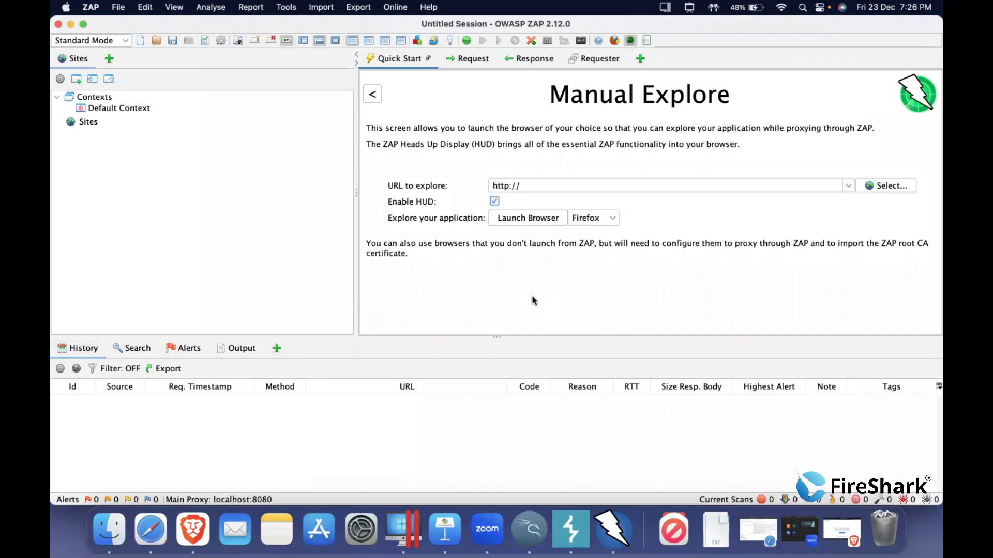
- Open the Mac's Terminal and start the Juice Shop server from the juice-shop folder with npm start
key("super+space")
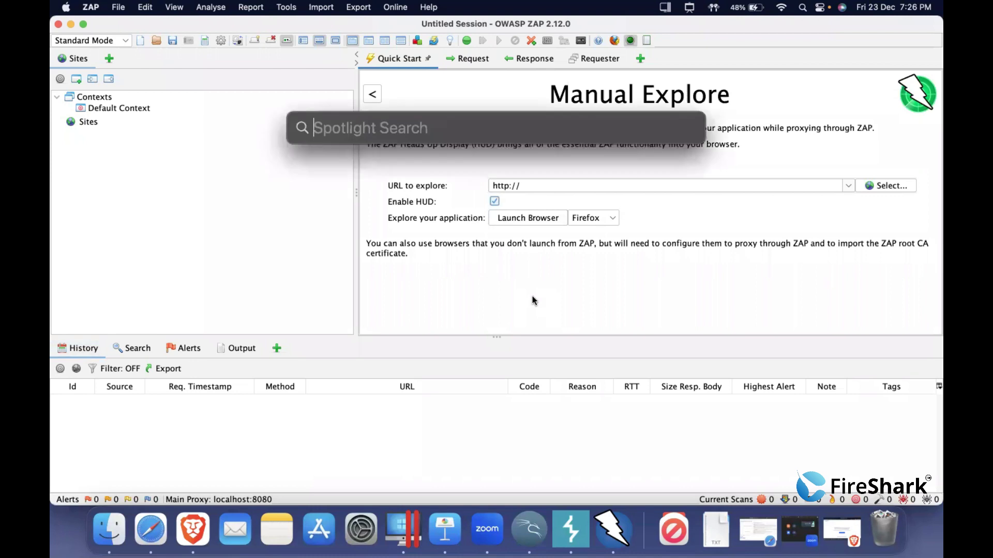
type("terminal")
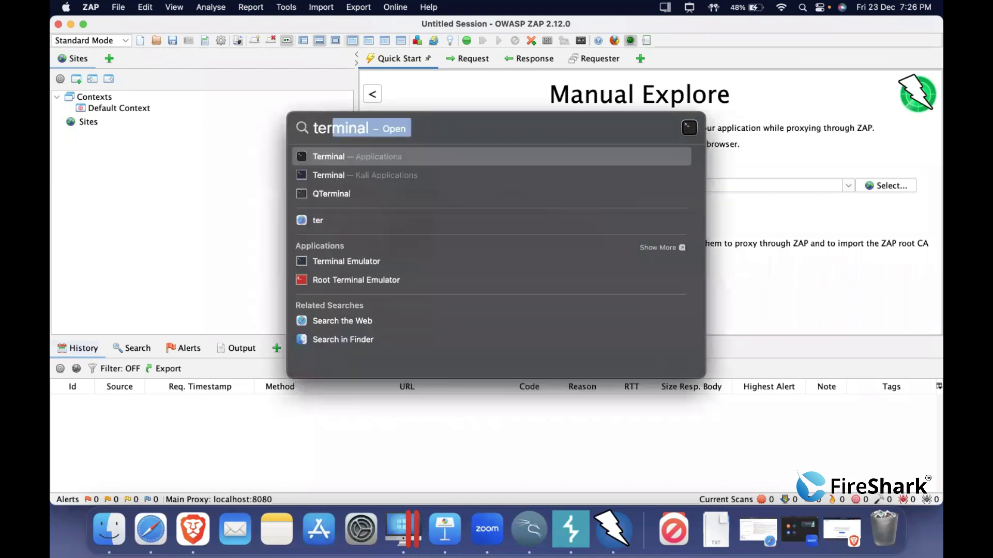
key("Return")
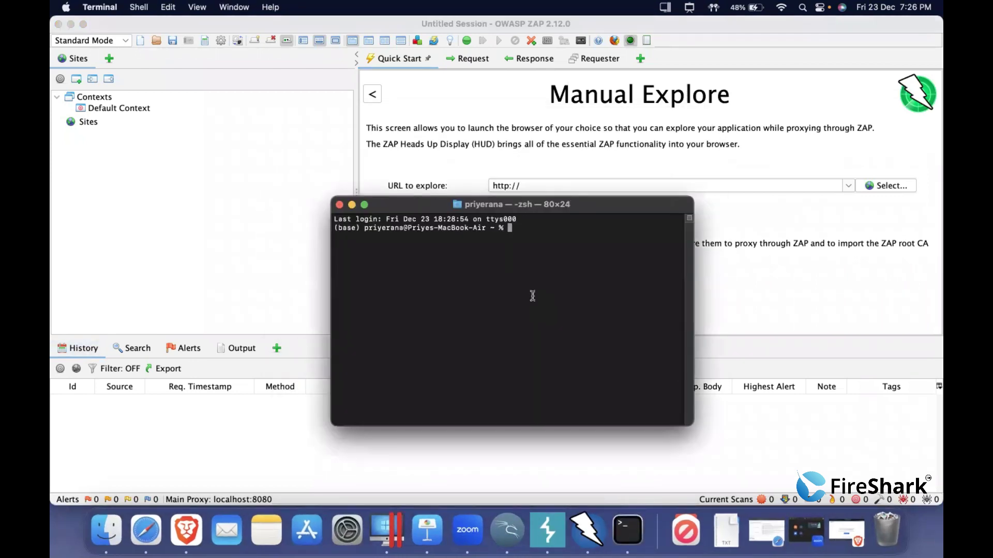
type("cd ju")
key("Tab")
key("Return")
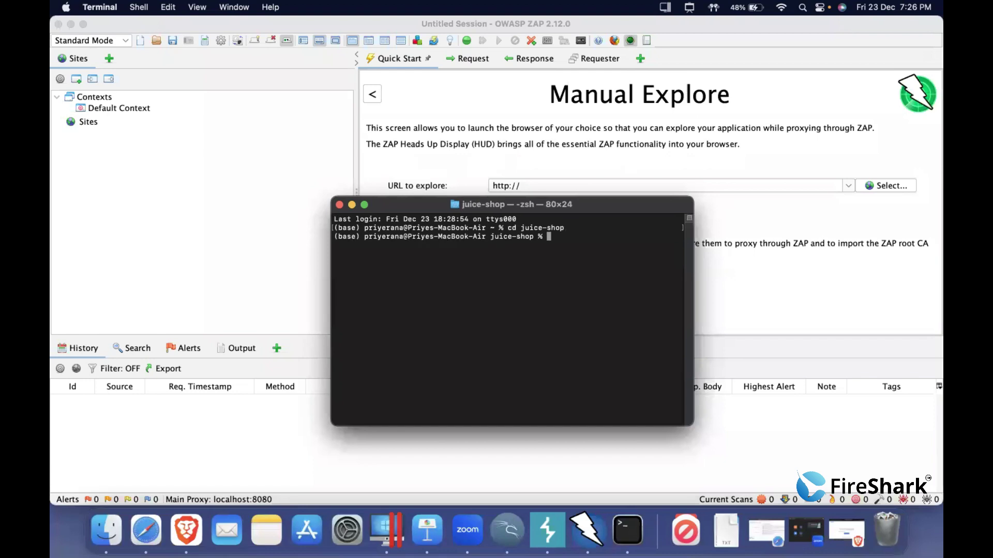
type("npm start")
key("Return")
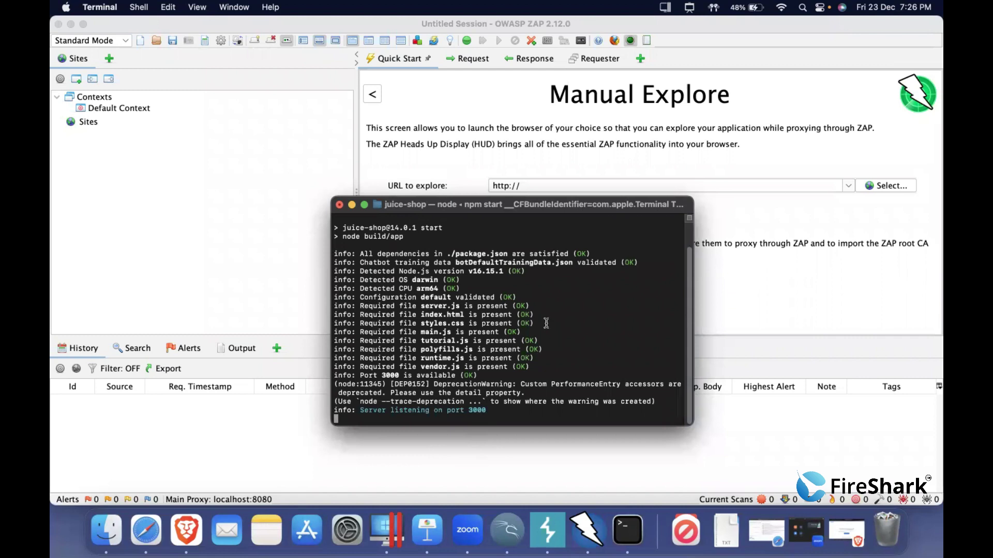
left_click(754, 191)
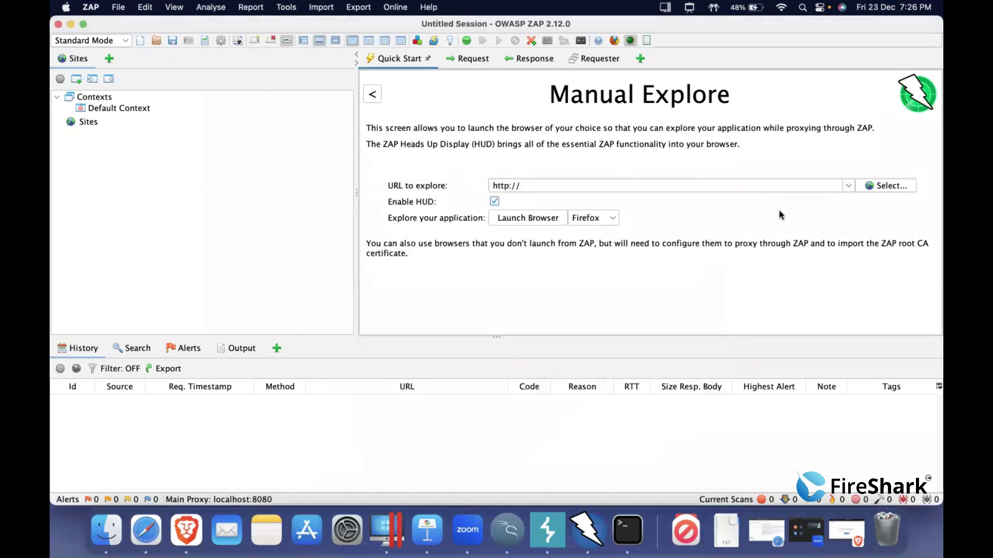
left_click(848, 185)
left_click(579, 200)
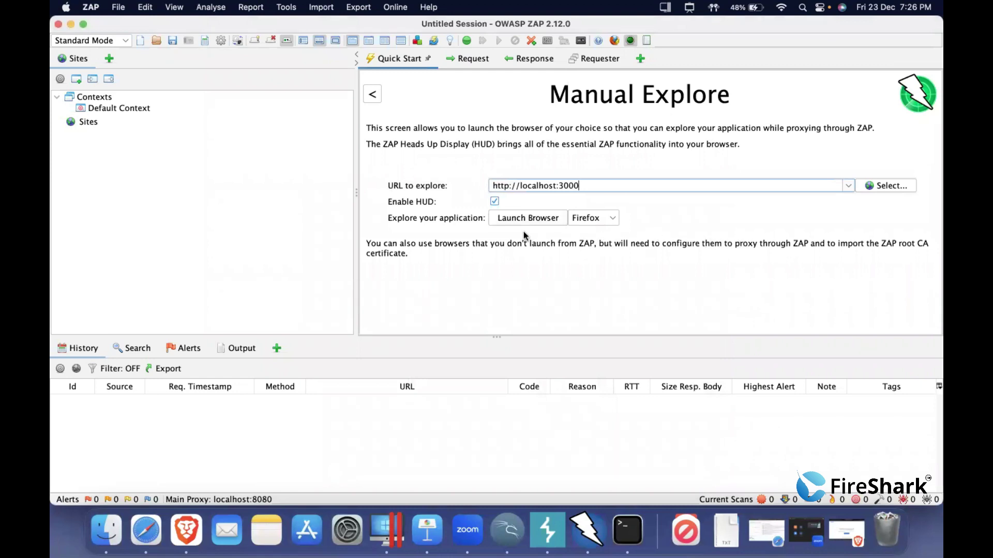
left_click(551, 218)
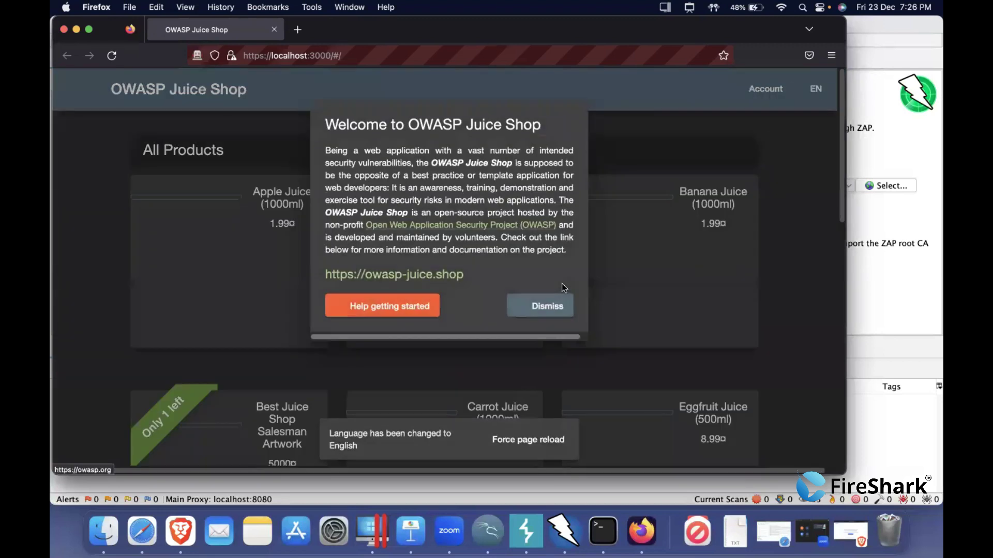
left_click(556, 309)
left_click(750, 444)
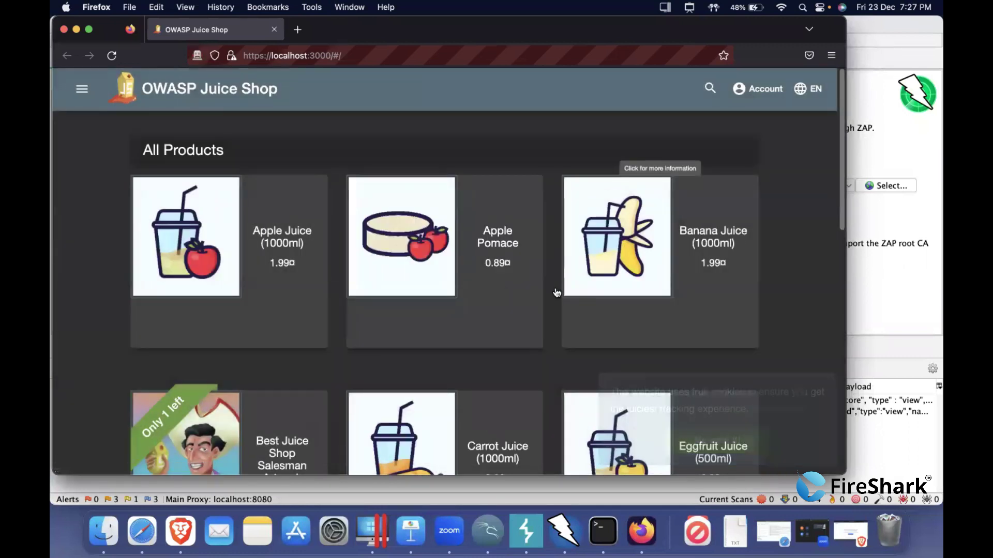
- Move the Firefox window aside, check the sites captured in OWASP ZAP, and return to Firefox to browse the Juice Shop products
left_click_drag(664, 27, 710, 28)
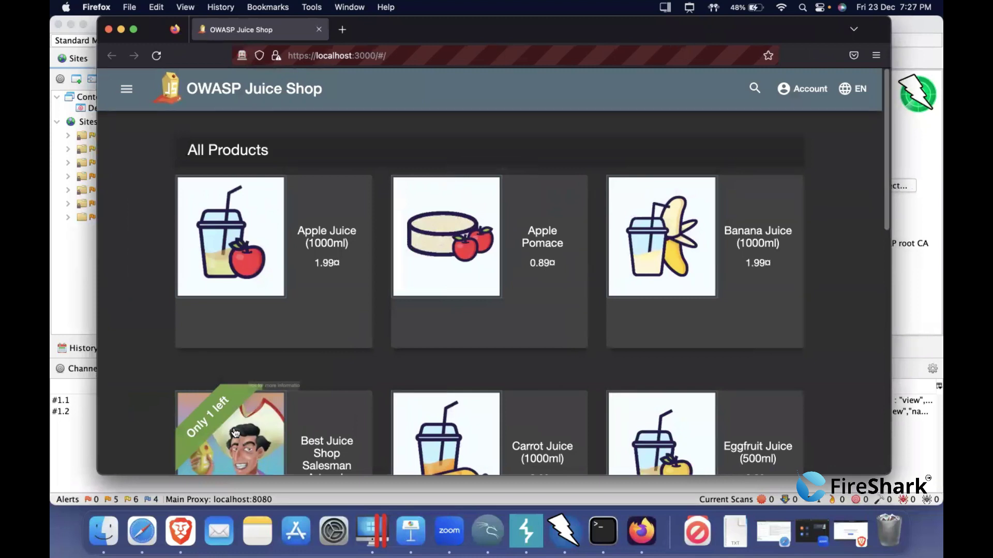
left_click(78, 447)
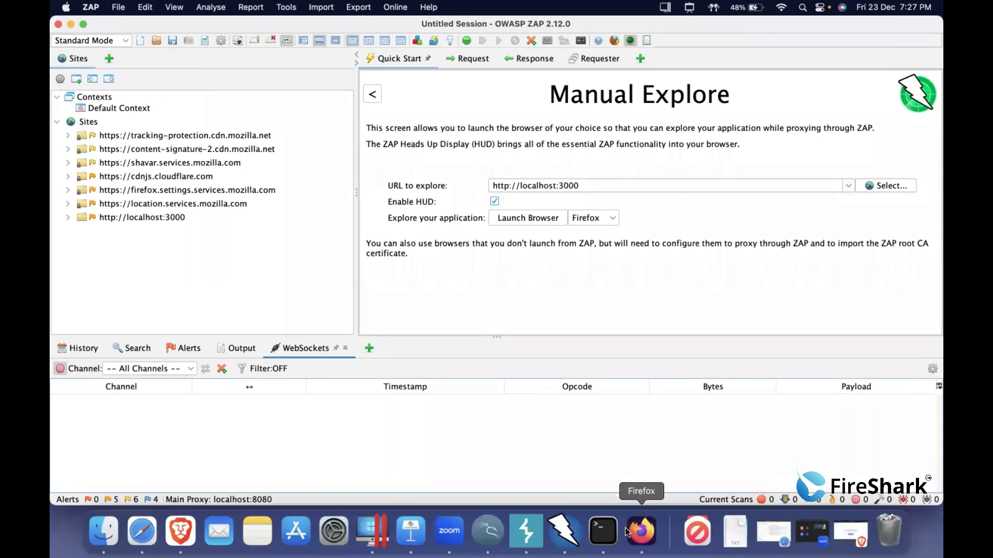
left_click(641, 530)
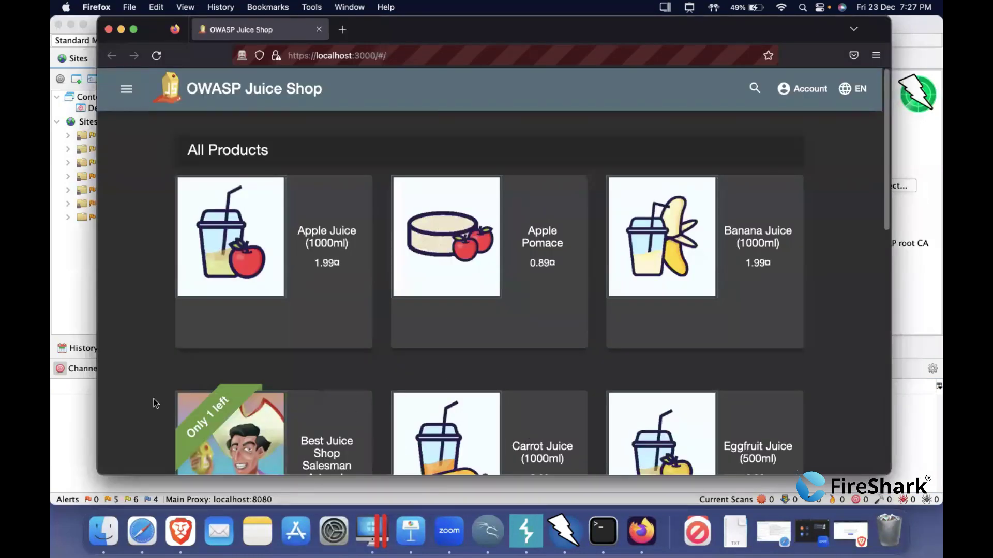
scroll(154, 399, "down", 4)
scroll(153, 399, "down", 3)
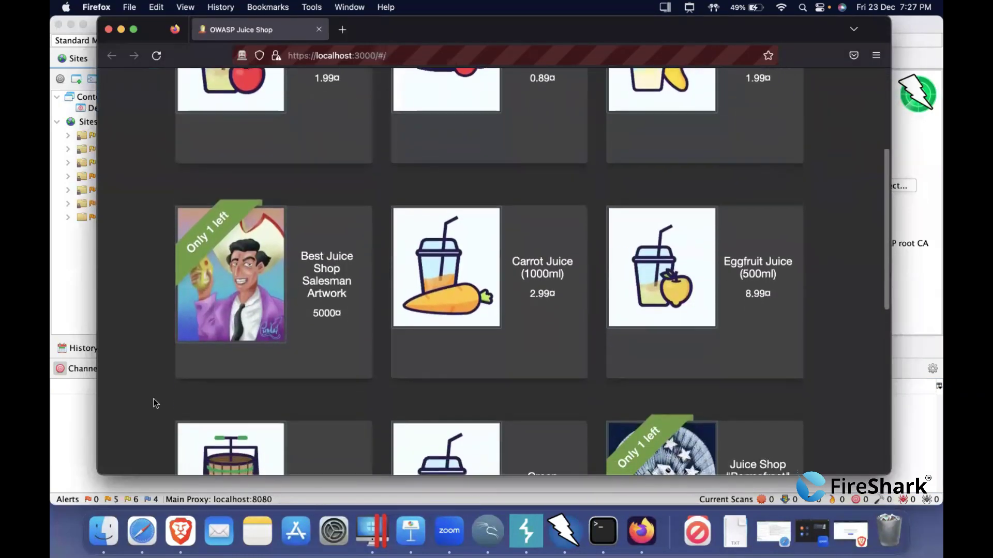
scroll(154, 398, "up", 7)
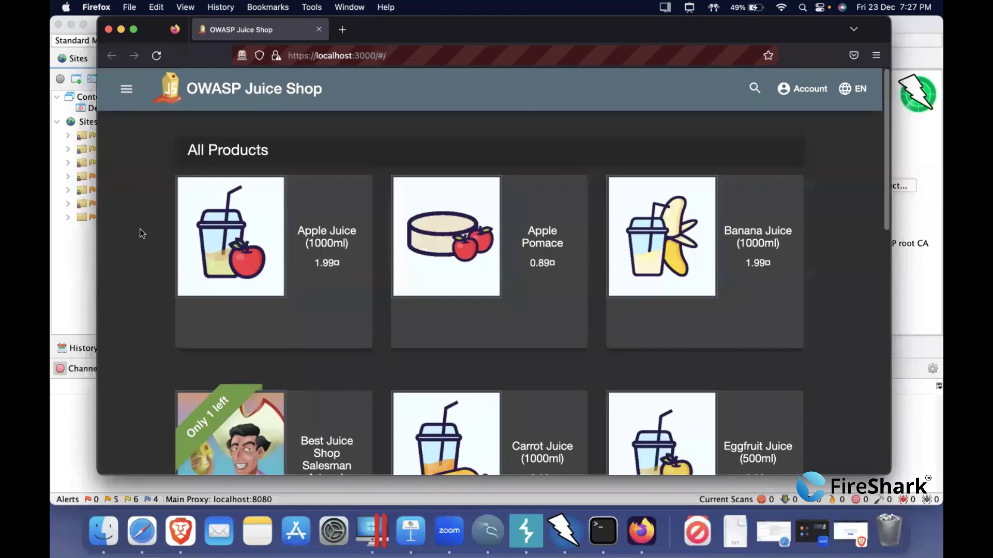